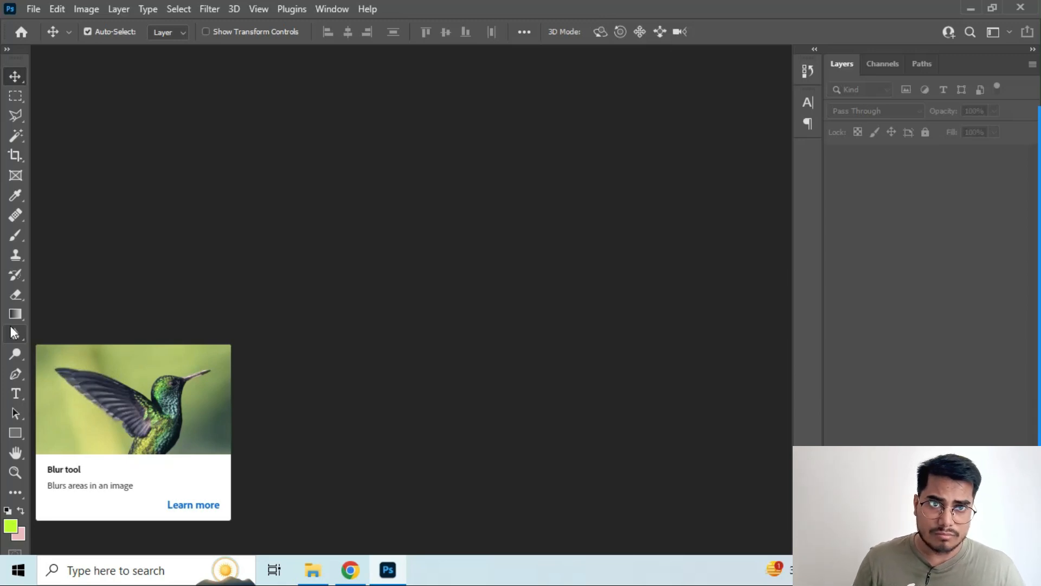
# Activate the Blur tool and narrow the Layers panel to enlarge the canvas area
pyautogui.click(13, 332)
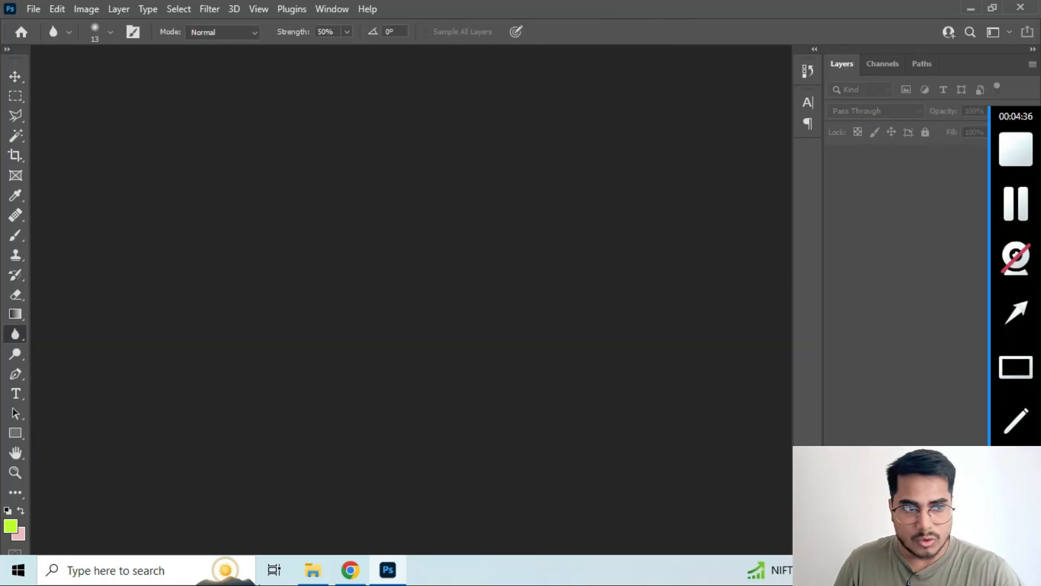
pyautogui.moveTo(818, 210); pyautogui.dragTo(987, 209)
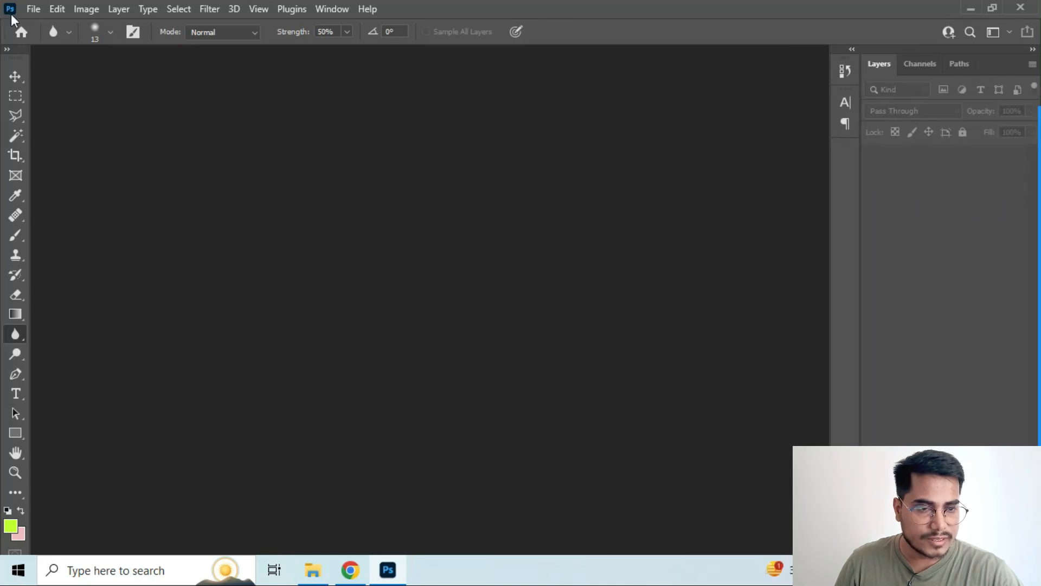
# Create a new 1080 x 1080 pixel document at 300 pixels/inch with an artboard and activate the Move tool
pyautogui.click(33, 9)
pyautogui.click(46, 26)
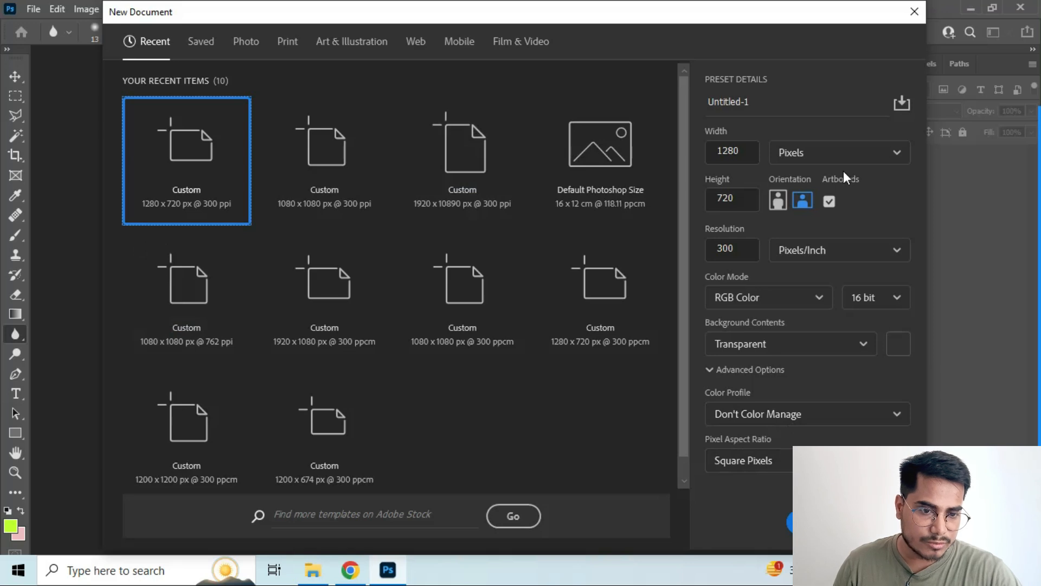
pyautogui.moveTo(752, 152); pyautogui.dragTo(707, 157)
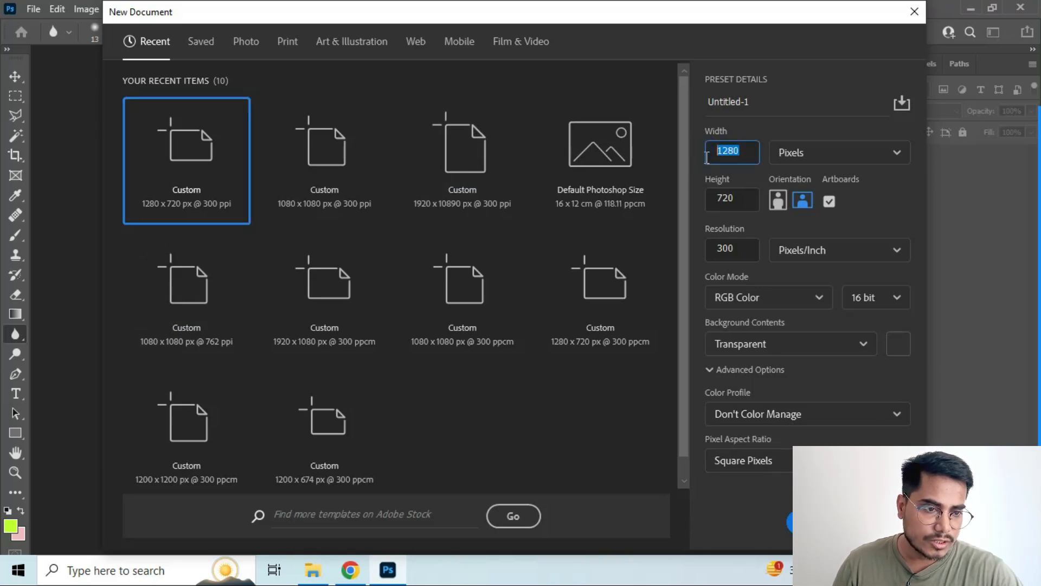
pyautogui.write('1')
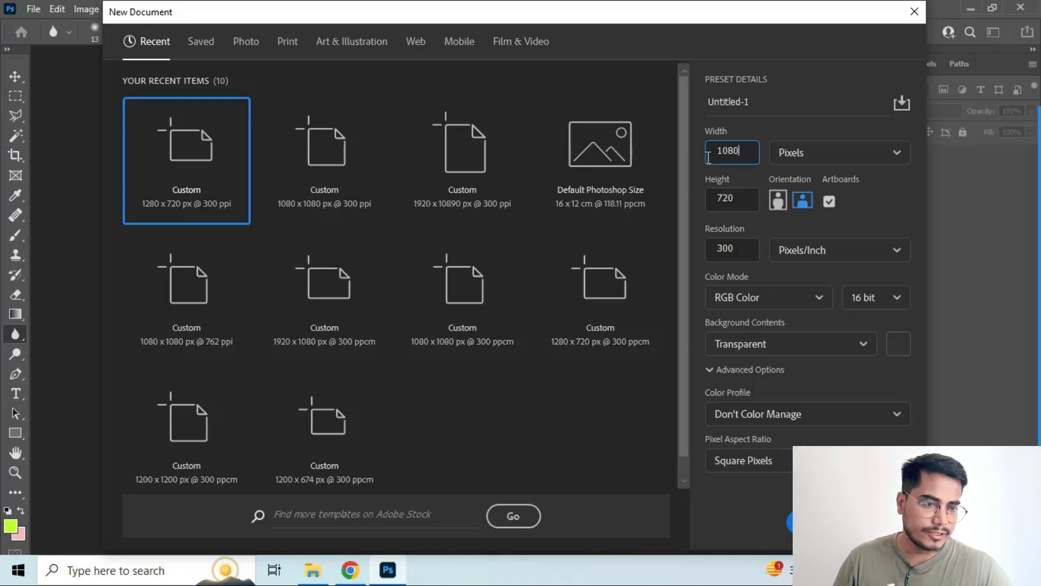
pyautogui.press('Tab')
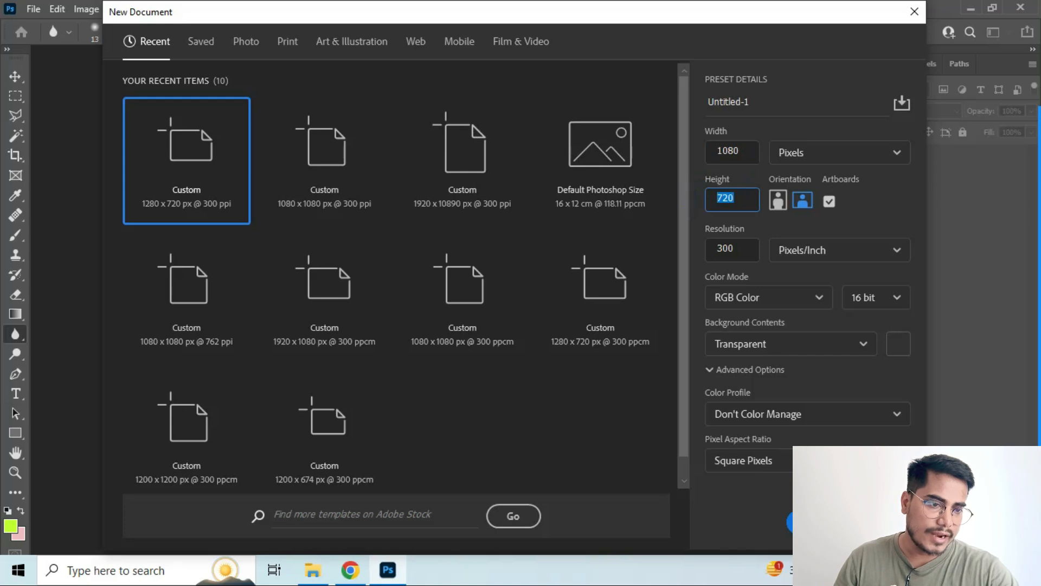
pyautogui.write('1080')
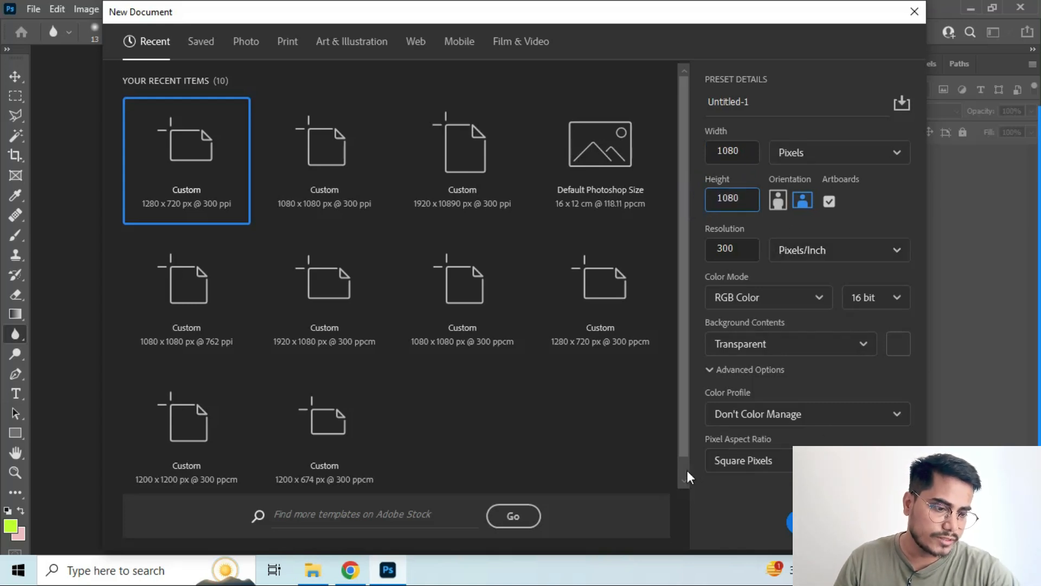
pyautogui.click(791, 520)
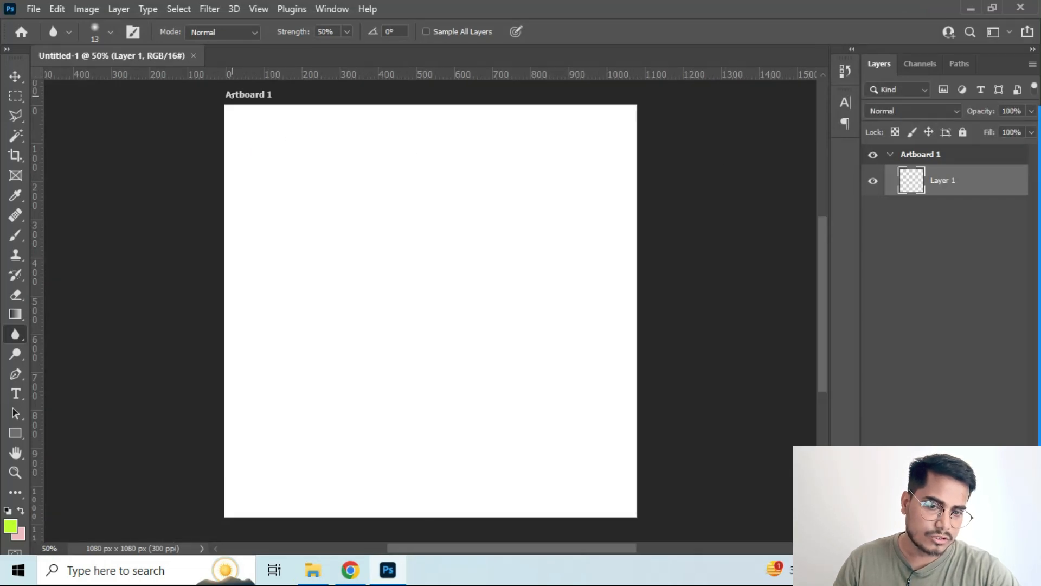
pyautogui.click(16, 76)
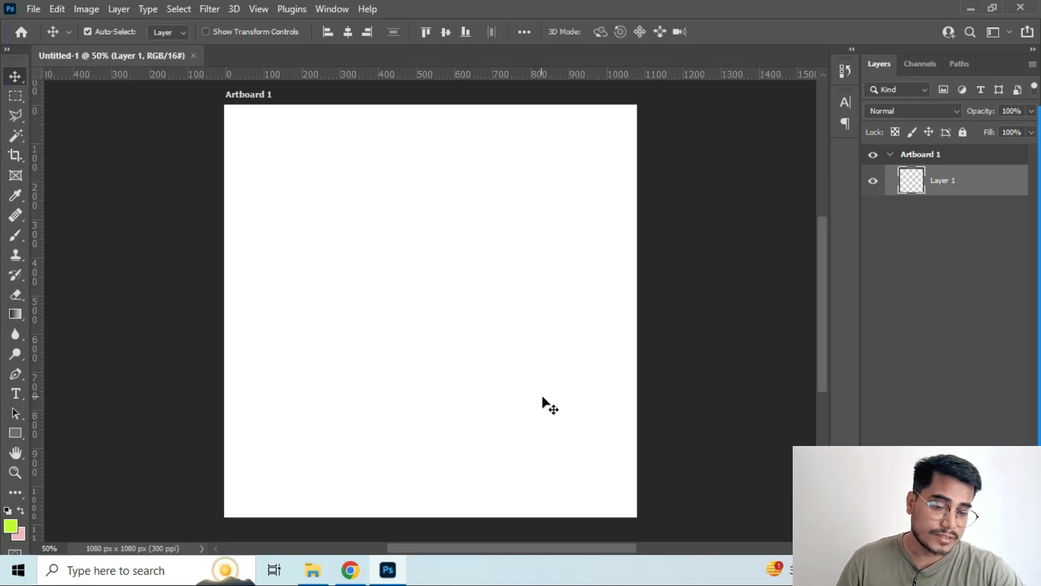
# Switch to the Windows desktop and open the Training Projects folder
pyautogui.click(968, 11)
pyautogui.rightClick(875, 85)
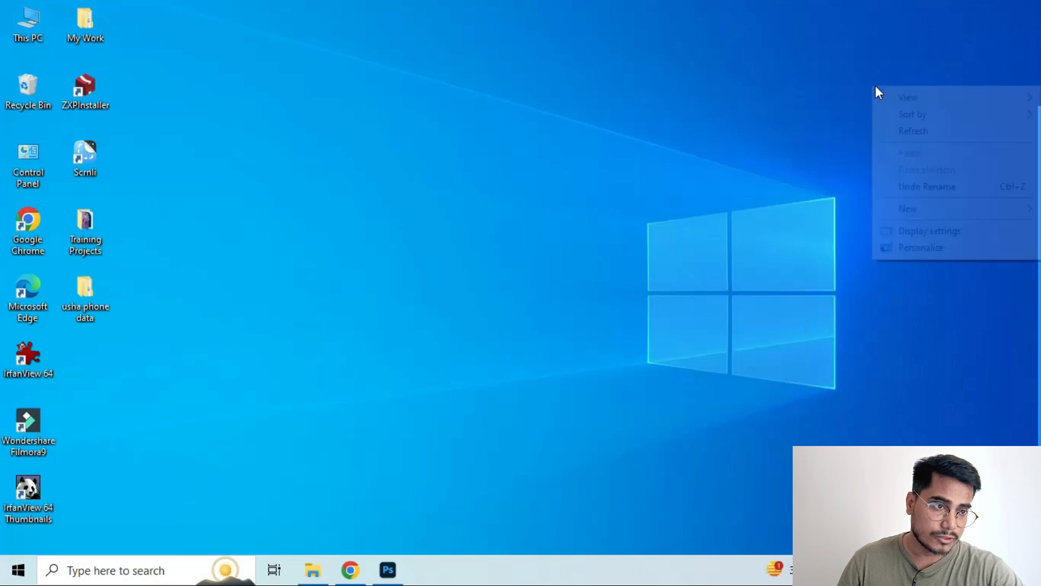
pyautogui.click(897, 132)
pyautogui.click(70, 19)
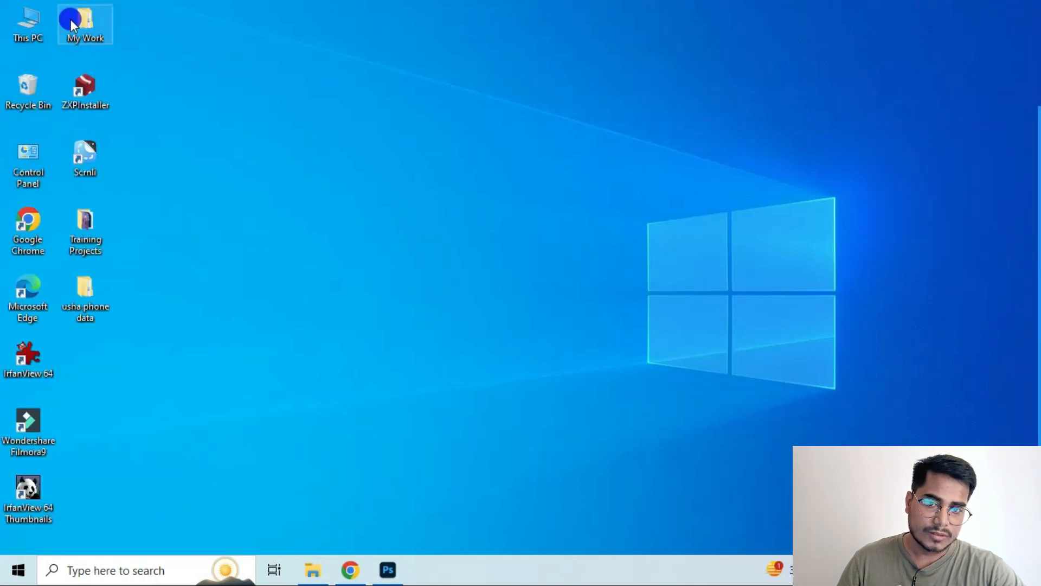
pyautogui.doubleClick(70, 19)
pyautogui.click(1027, 6)
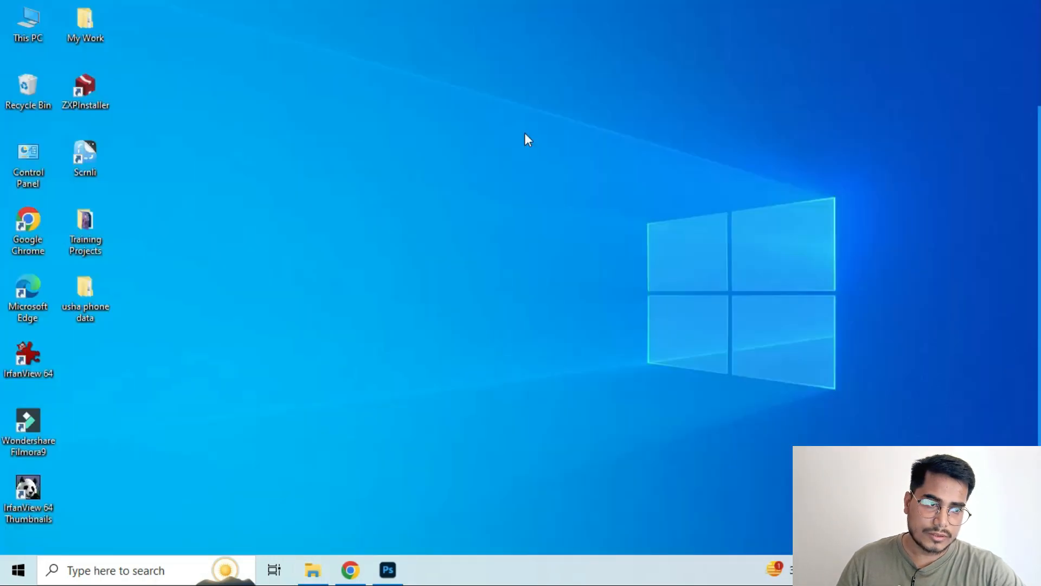
pyautogui.doubleClick(92, 219)
pyautogui.click(386, 485)
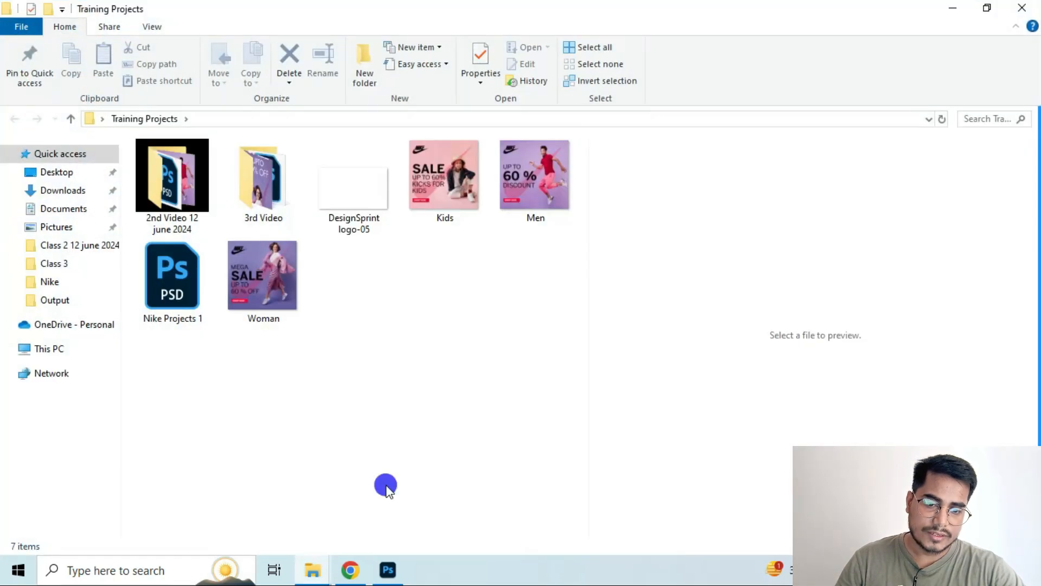
# Preview the Kids, Men and Woman banner images in the Training Projects folder
pyautogui.click(464, 196)
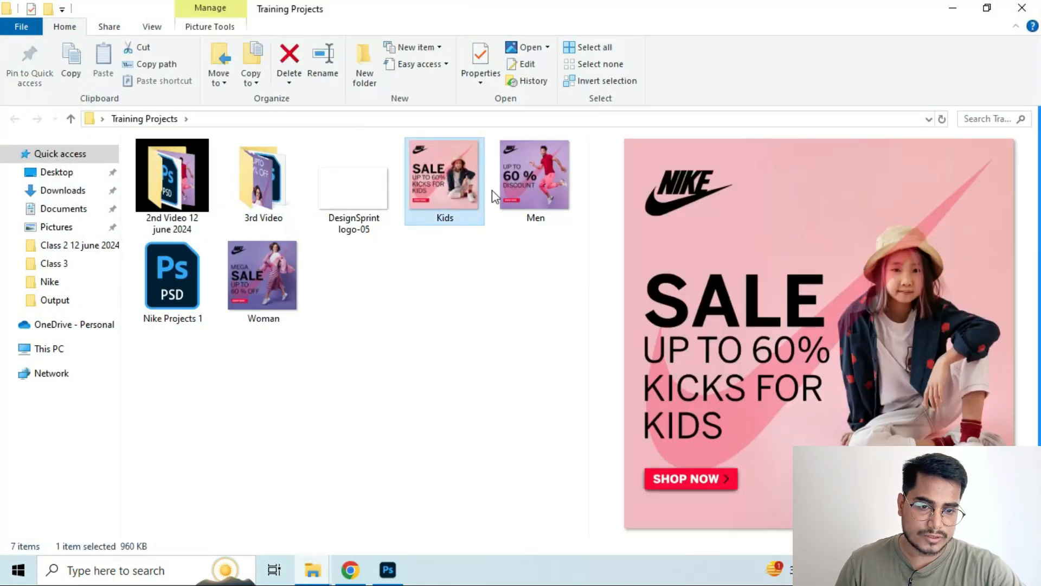
pyautogui.click(530, 187)
pyautogui.click(284, 278)
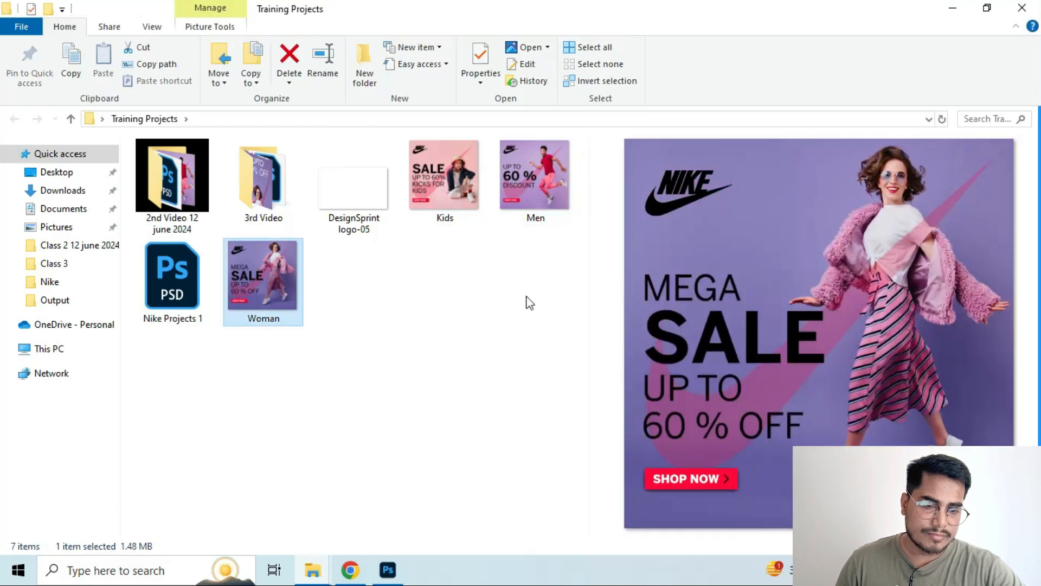
# Place the Kids, Men and Woman images from the folder onto Photoshop's blank artboard at their default size and position
pyautogui.click(449, 153)
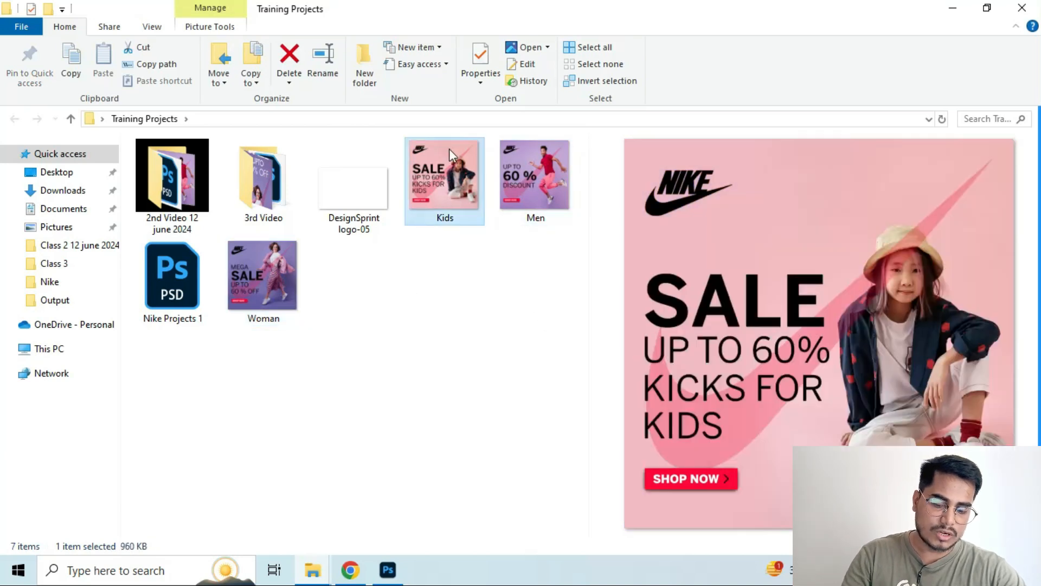
pyautogui.keyDown('ctrl'); pyautogui.click(528, 178); pyautogui.keyUp('ctrl')
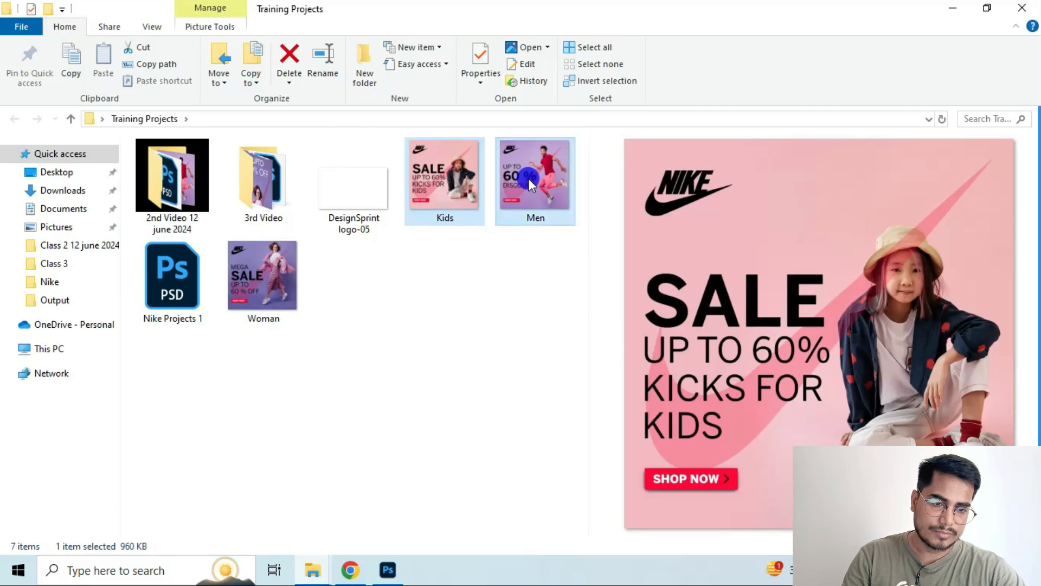
pyautogui.keyDown('ctrl'); pyautogui.click(268, 294); pyautogui.keyUp('ctrl')
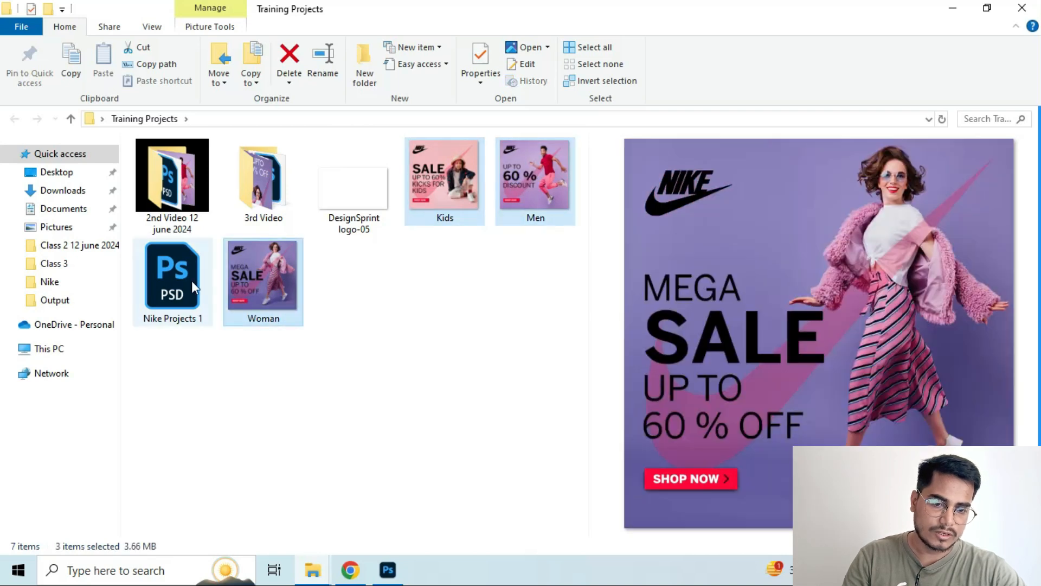
pyautogui.moveTo(276, 316); pyautogui.dragTo(443, 427)
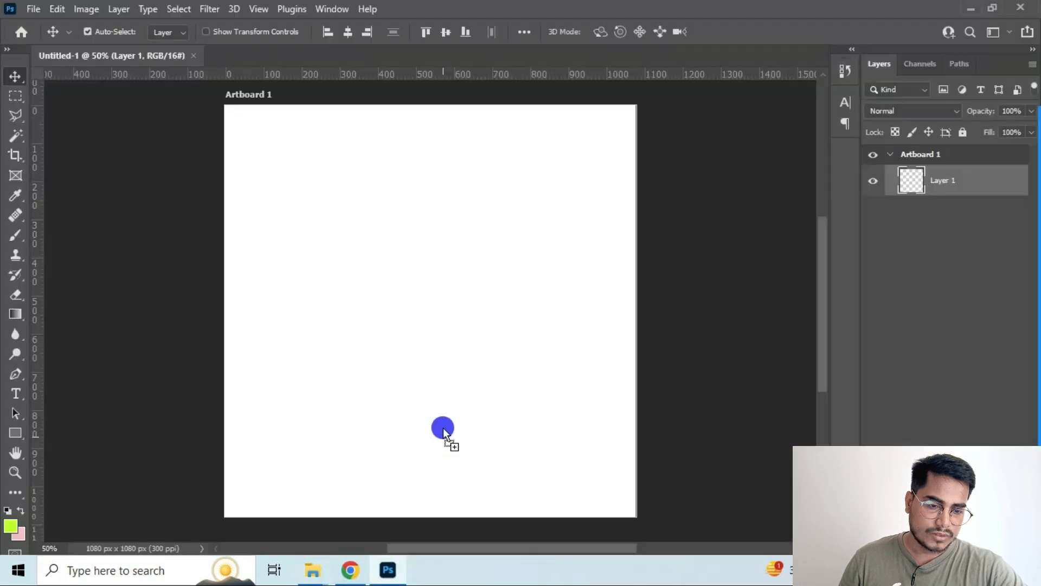
pyautogui.moveTo(442, 339); pyautogui.dragTo(441, 342)
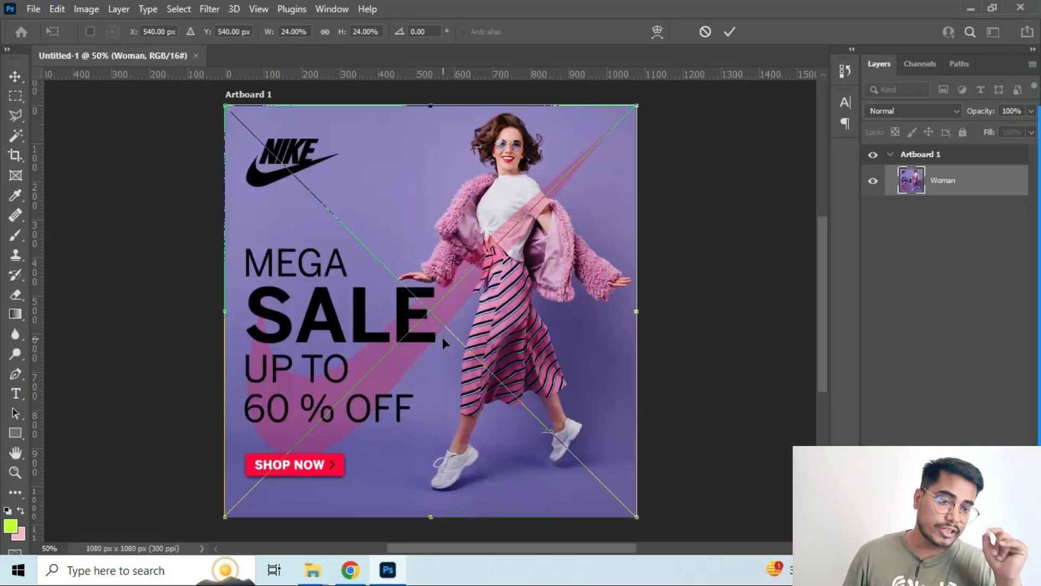
pyautogui.press('Return')
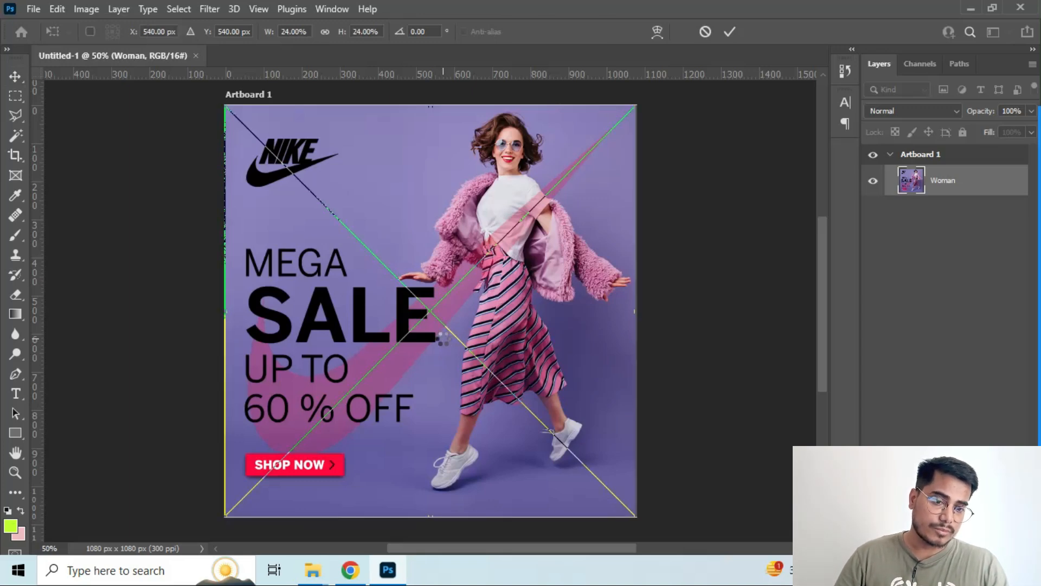
pyautogui.press('Return')
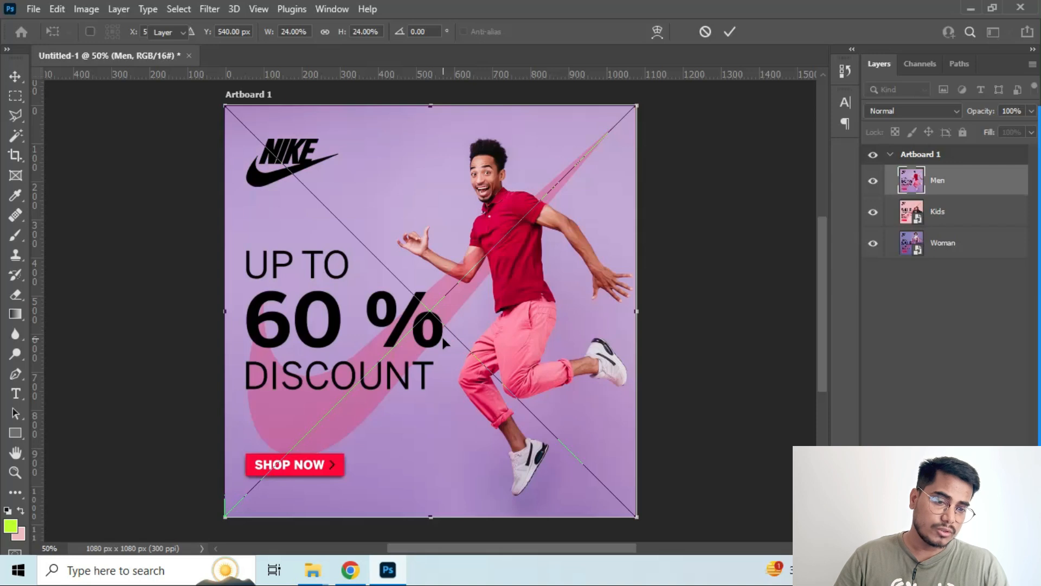
pyautogui.press('Return')
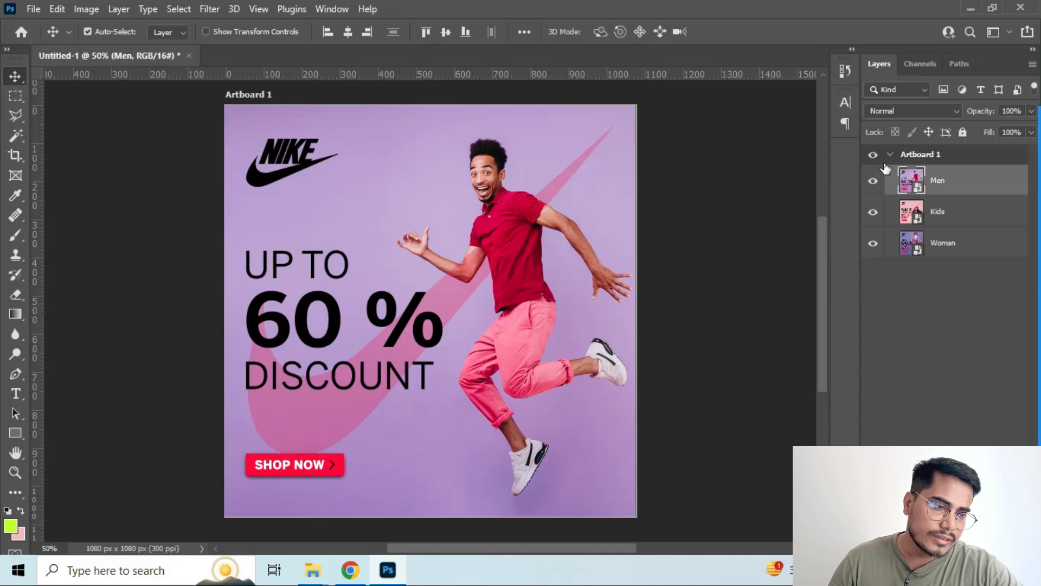
# Ungroup Artboard 1 so the three banner layers stand on their own
pyautogui.click(917, 154)
pyautogui.rightClick(915, 154)
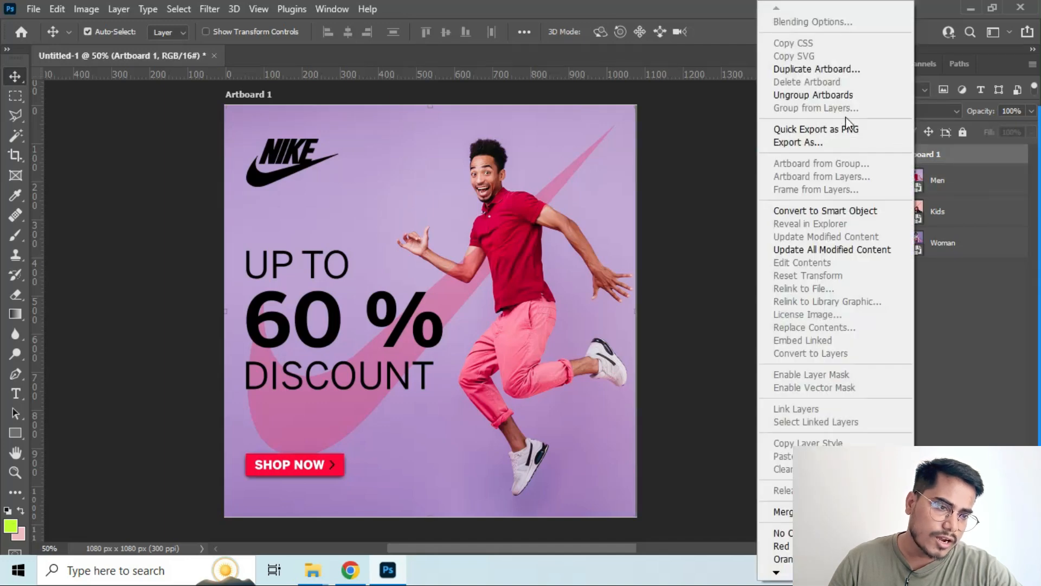
pyautogui.click(797, 95)
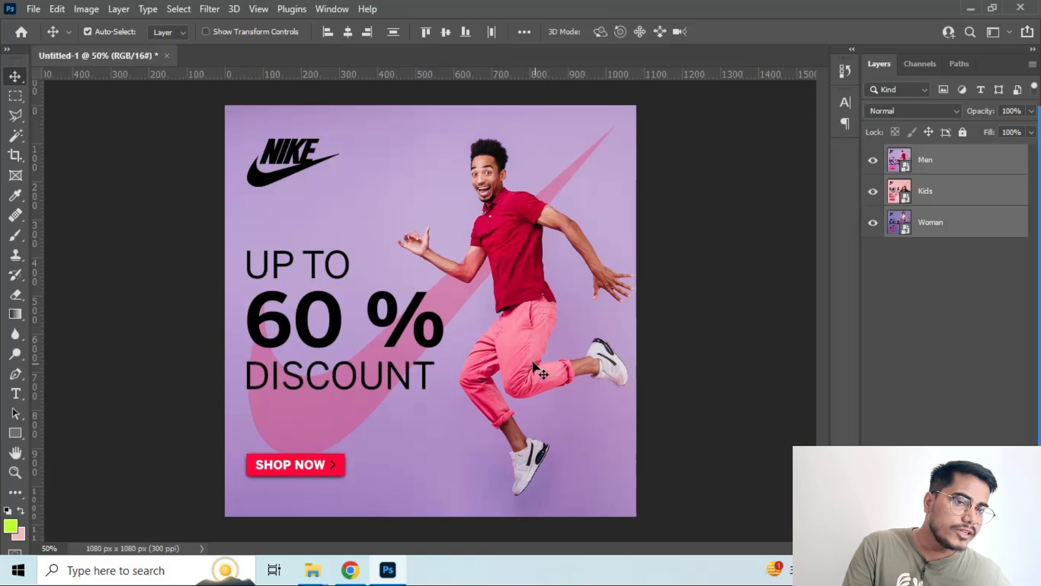
# Toggle the visibility of the Men and Kids layers to examine the stacked banners, leaving all layers shown
pyautogui.scroll(-3, 543, 353)
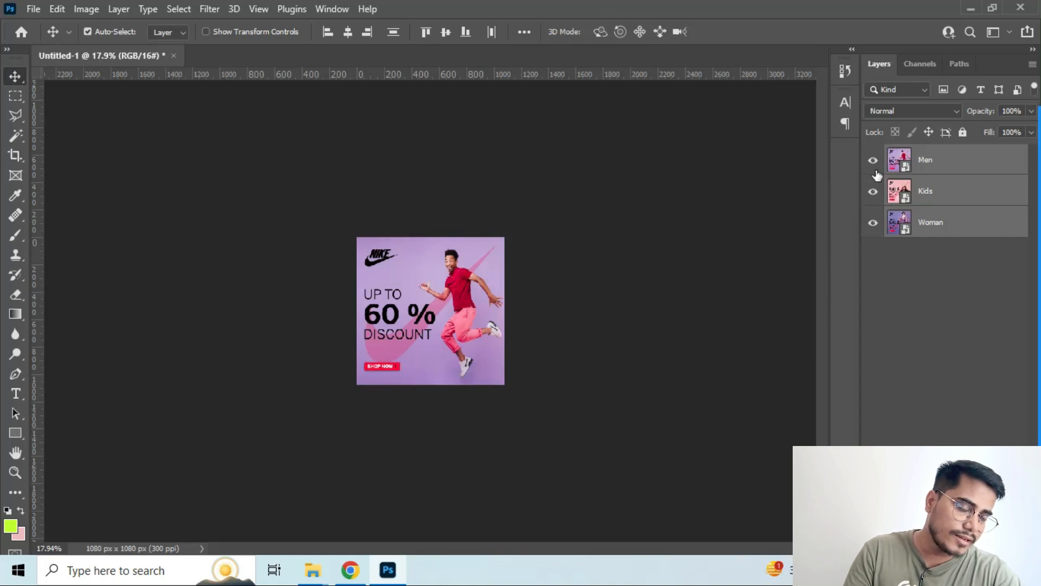
pyautogui.scroll(3, 545, 287)
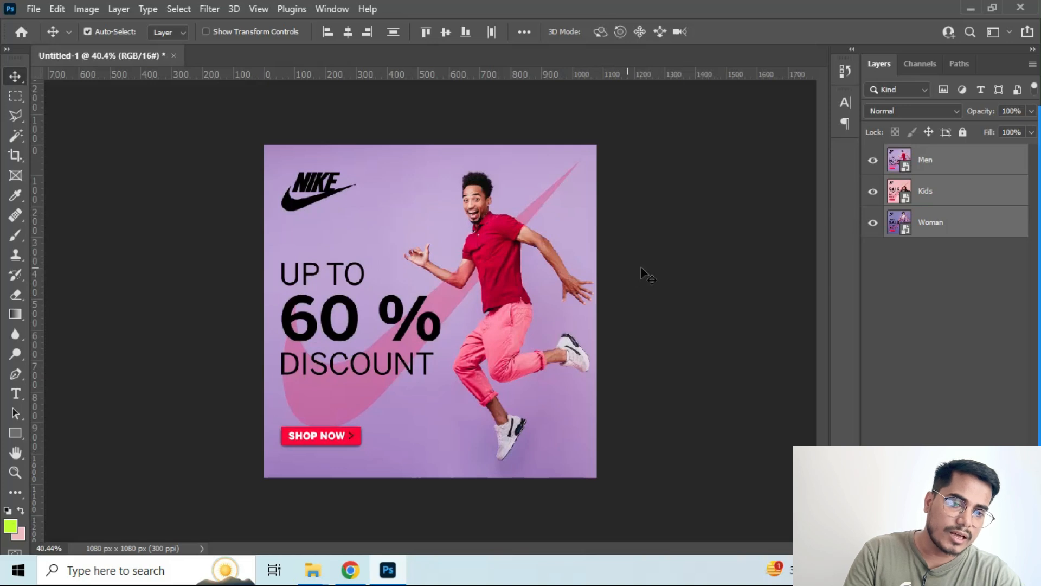
pyautogui.click(873, 161)
pyautogui.click(873, 162)
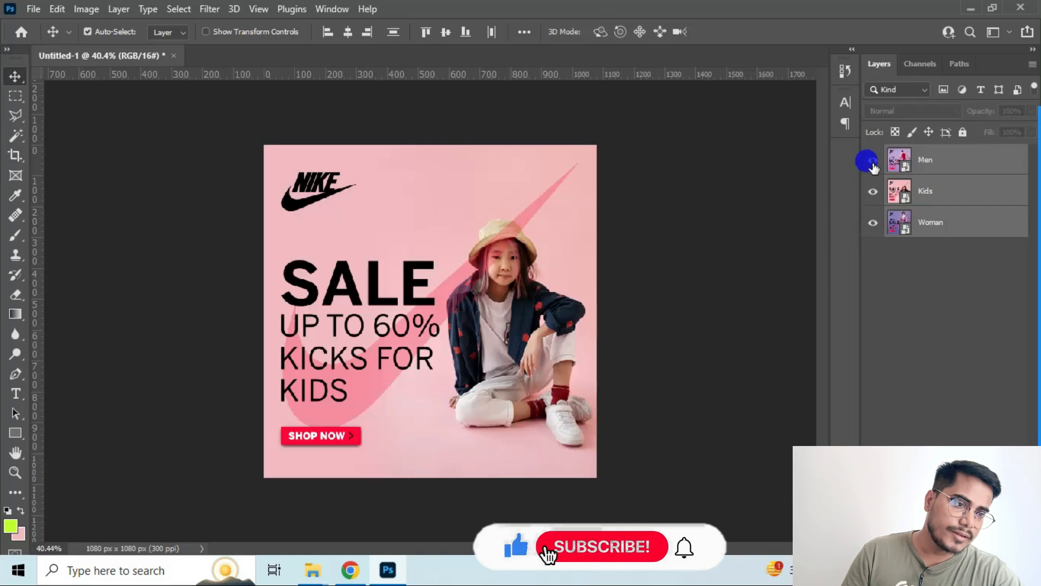
pyautogui.click(873, 163)
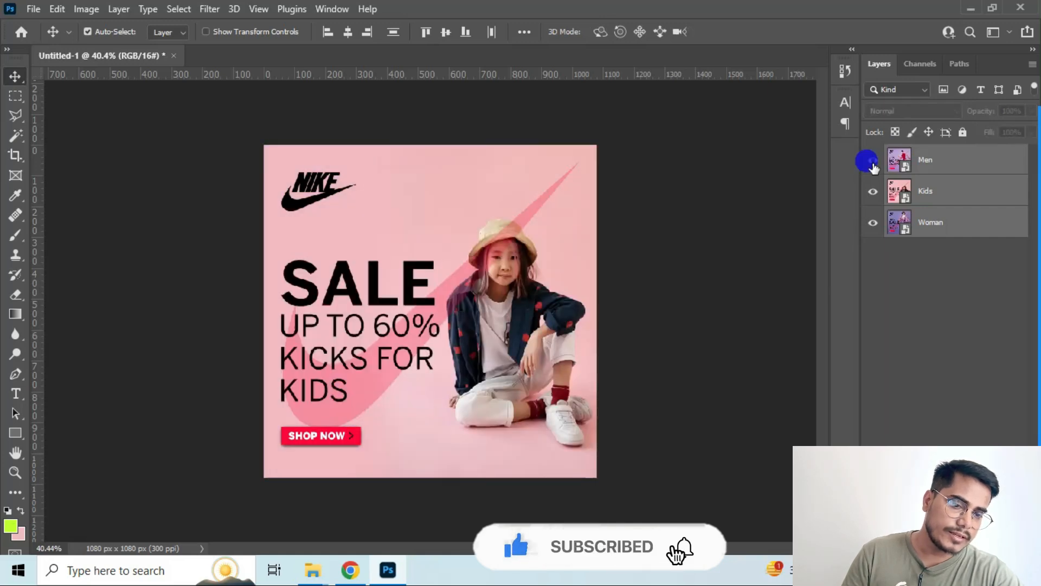
pyautogui.click(873, 162)
pyautogui.click(873, 163)
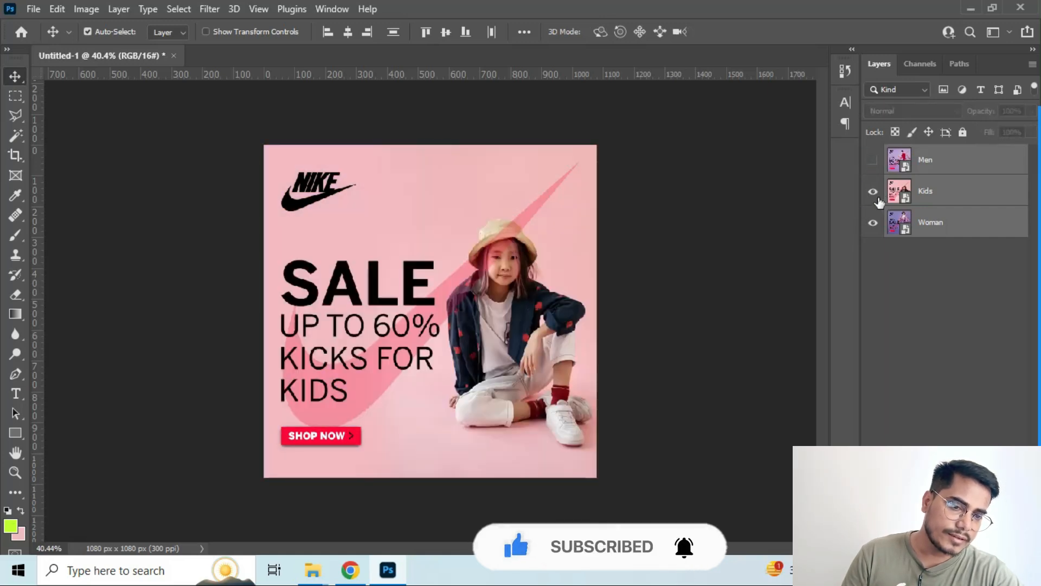
pyautogui.click(874, 192)
pyautogui.click(873, 192)
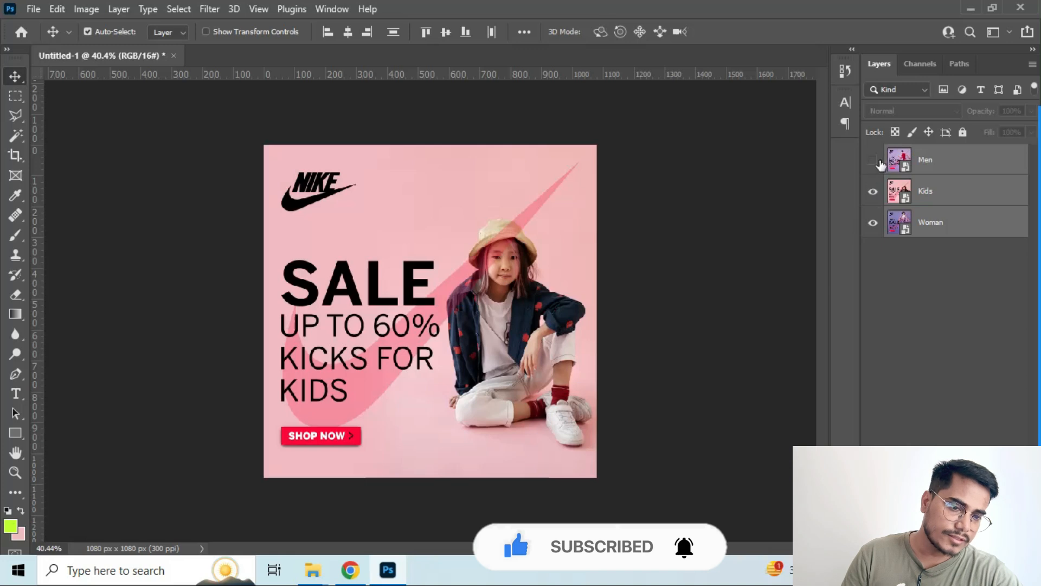
pyautogui.click(873, 160)
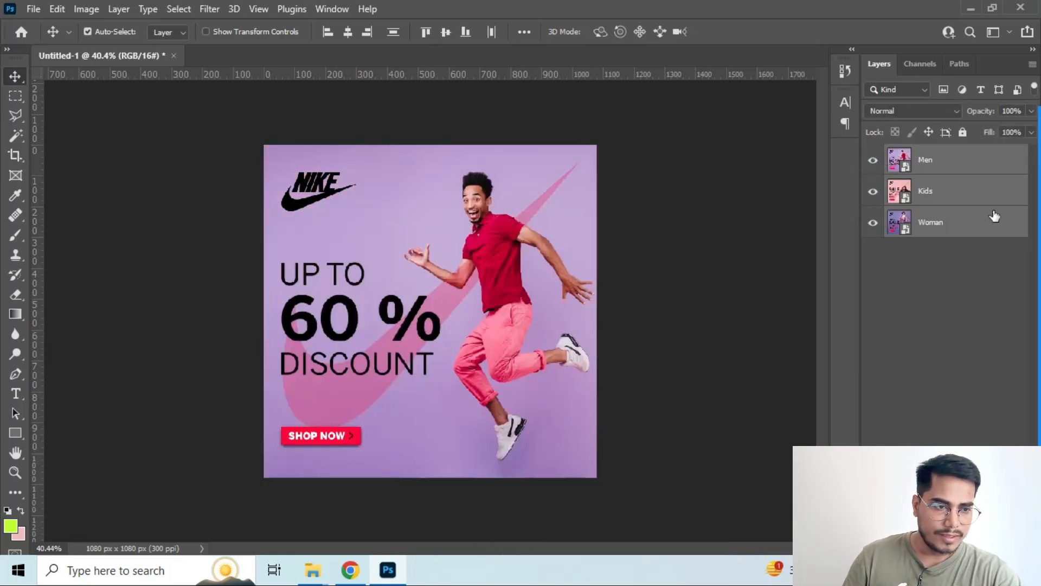
# Select the Woman, Kids and Men layers one at a time and finish with no layer selected
pyautogui.click(930, 227)
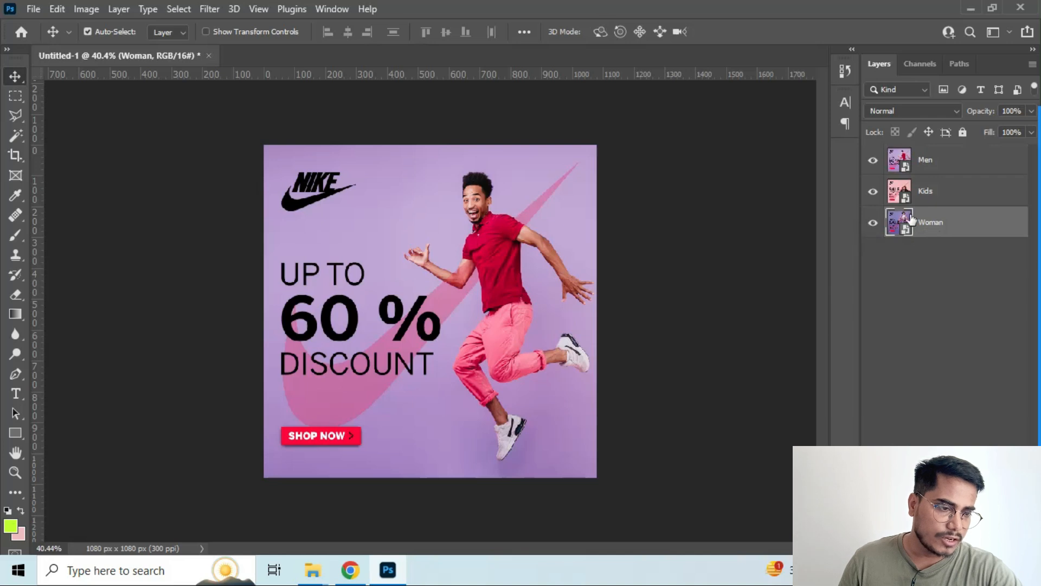
pyautogui.click(930, 194)
pyautogui.click(924, 165)
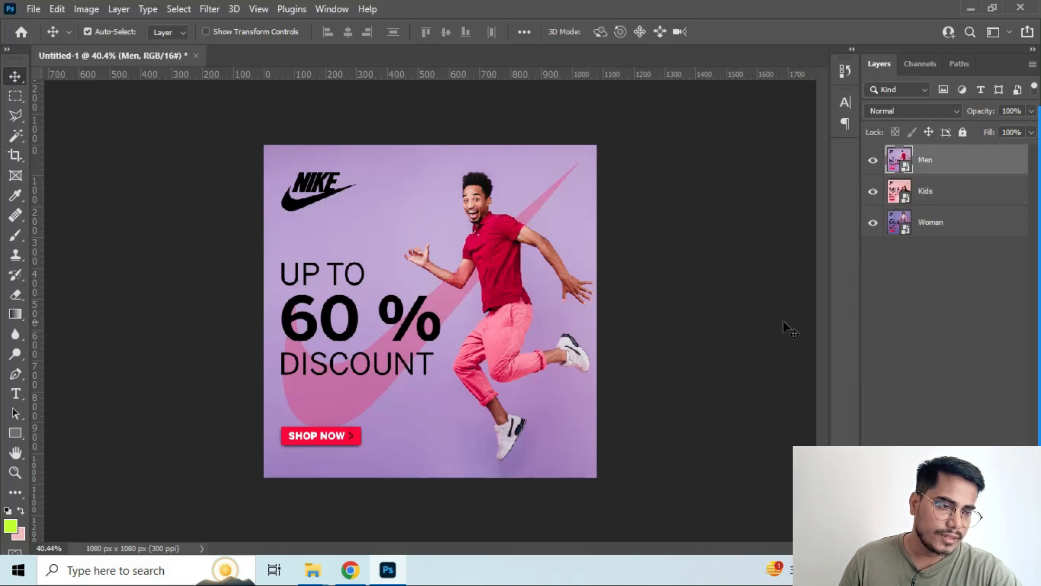
pyautogui.click(702, 317)
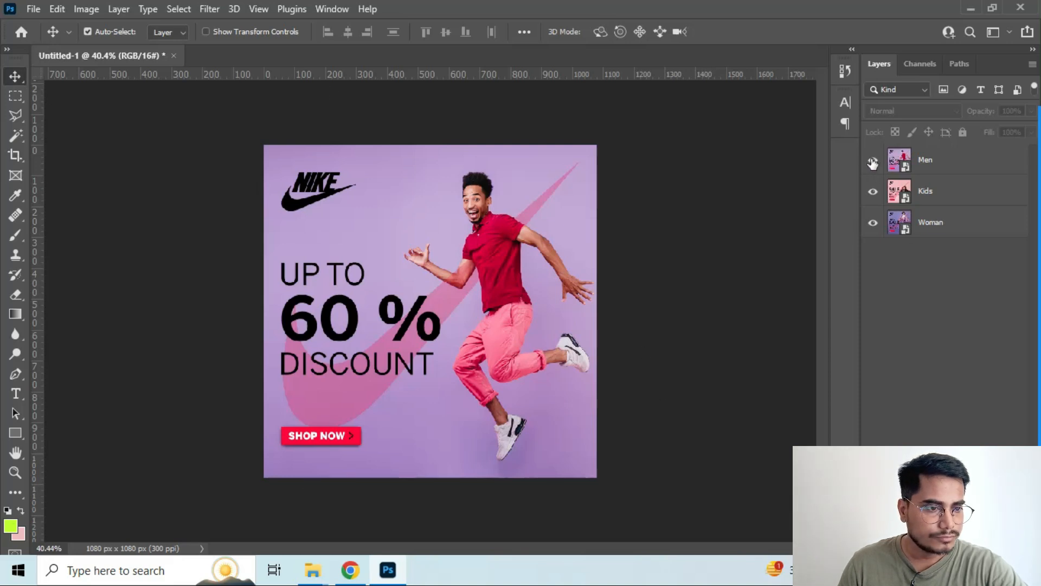
# Show the Timeline and create a frame animation from the stacked banner document
pyautogui.click(324, 10)
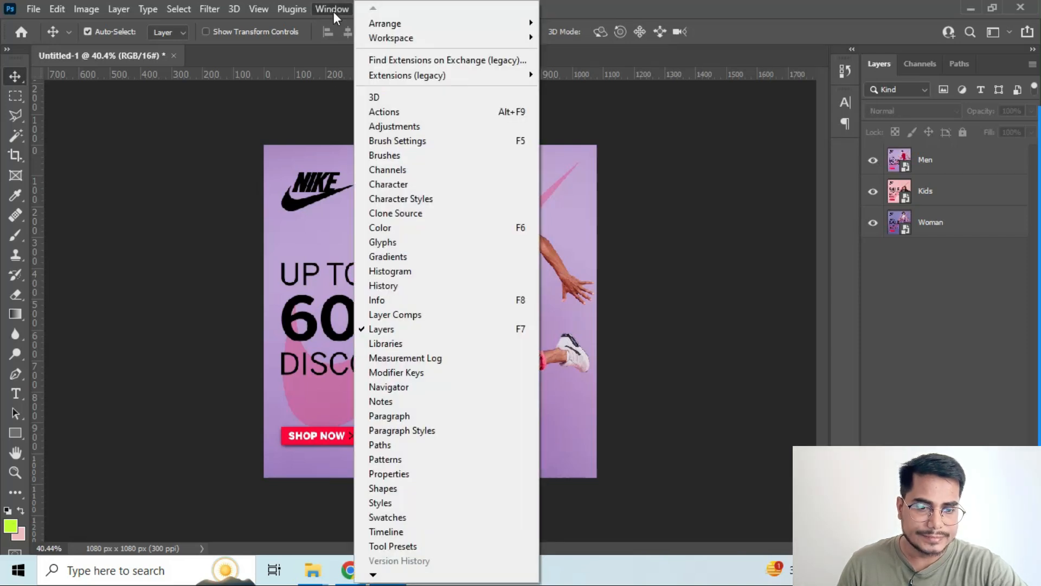
pyautogui.click(398, 533)
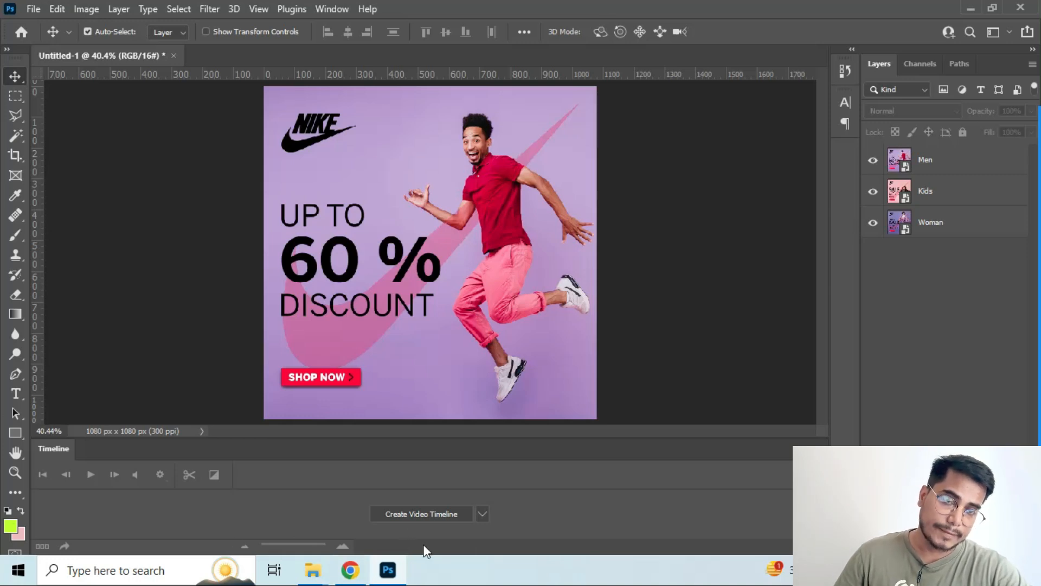
pyautogui.click(482, 515)
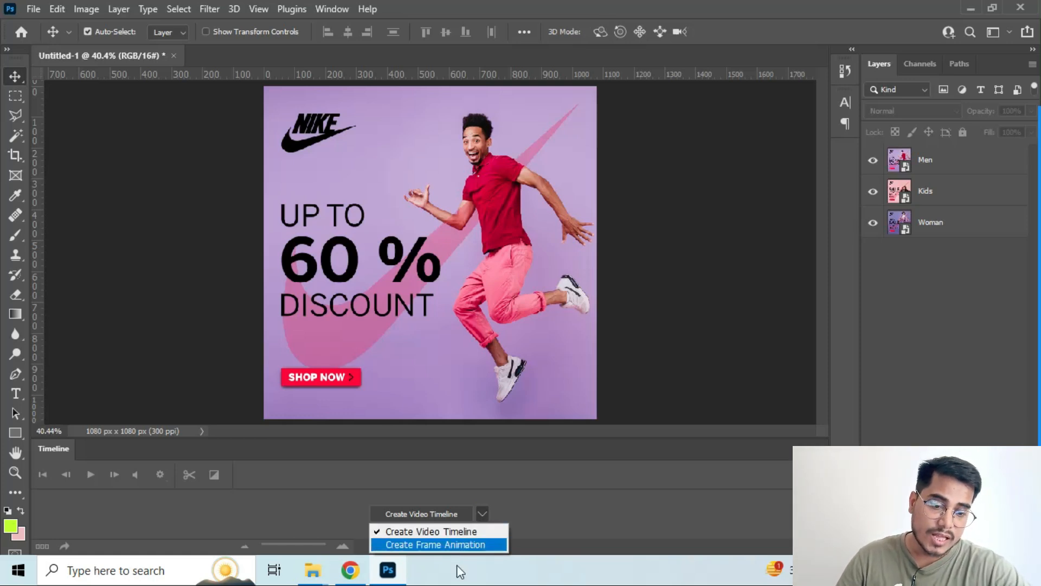
pyautogui.click(482, 572)
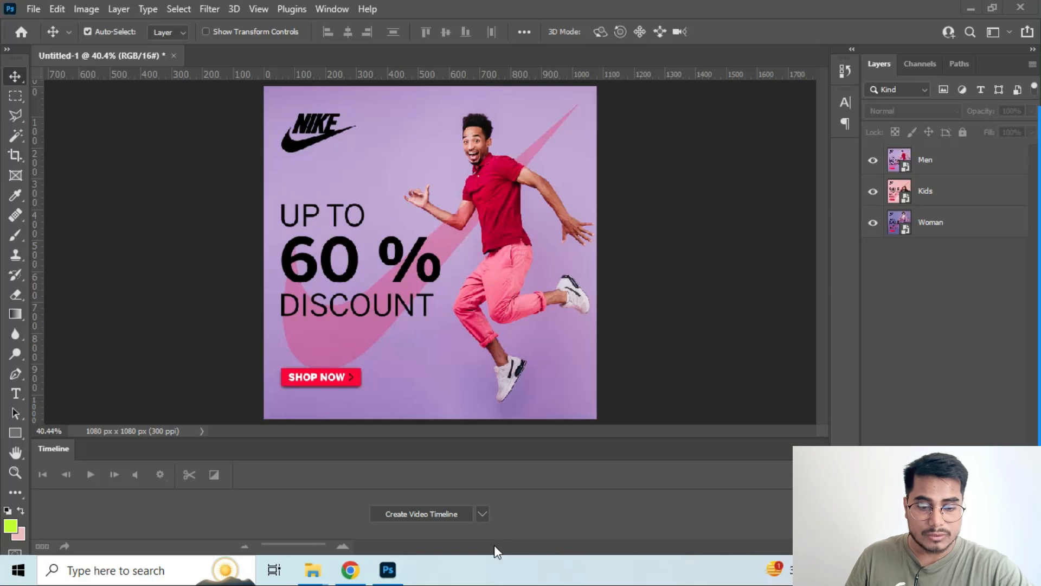
pyautogui.click(481, 513)
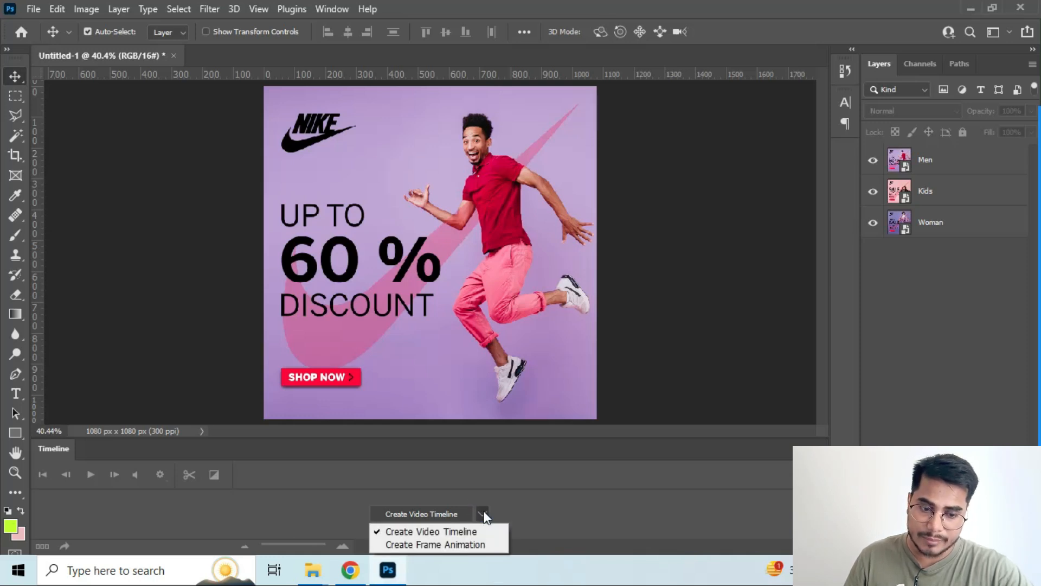
pyautogui.click(487, 577)
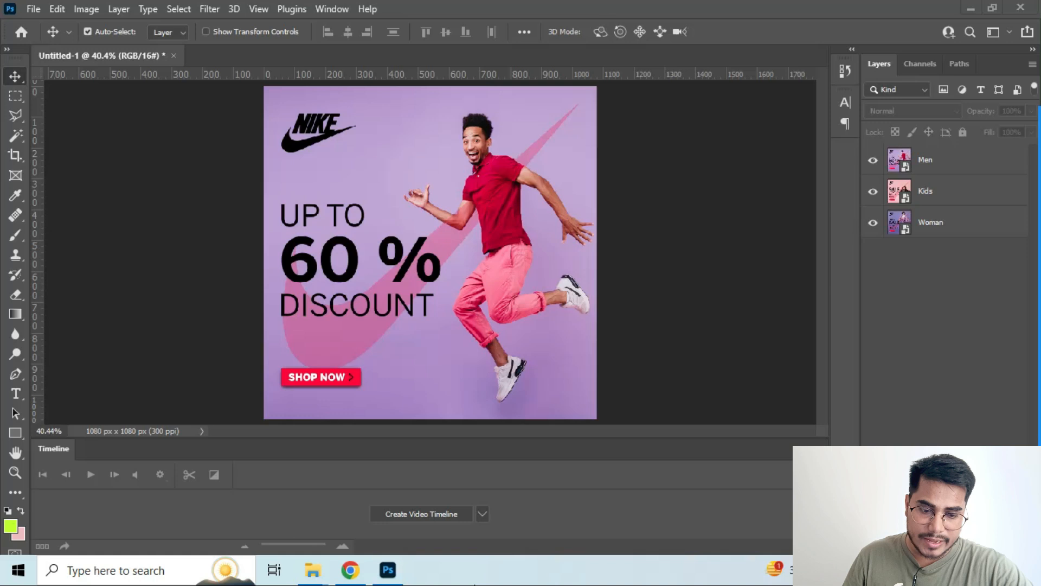
pyautogui.click(486, 515)
pyautogui.click(483, 512)
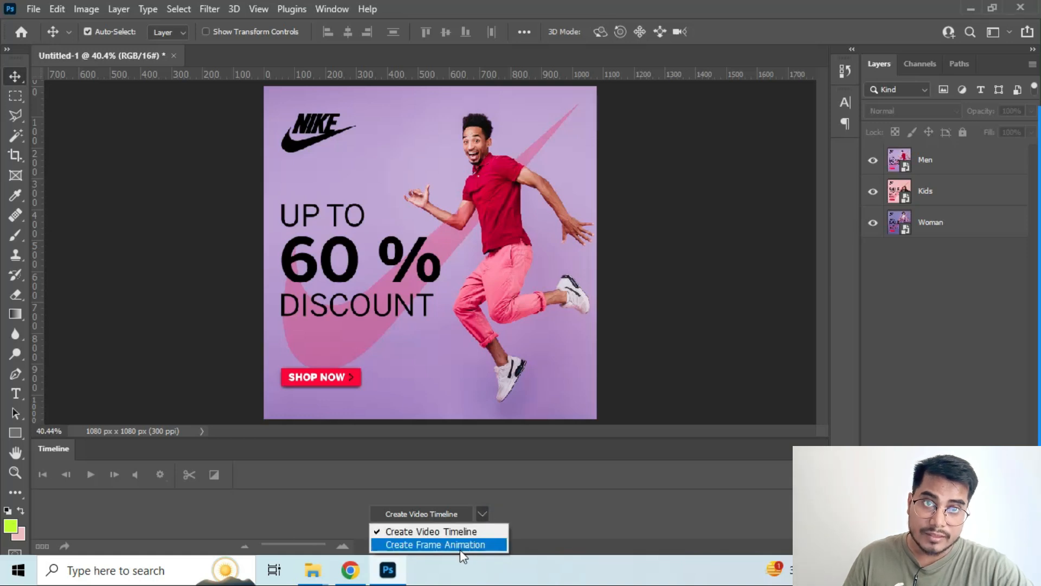
pyautogui.click(427, 547)
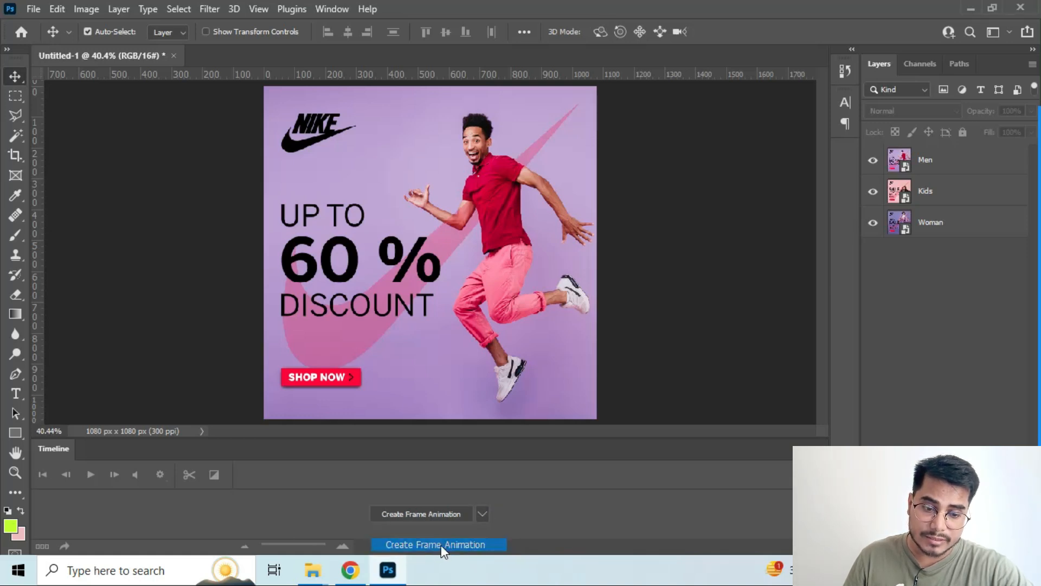
pyautogui.click(438, 513)
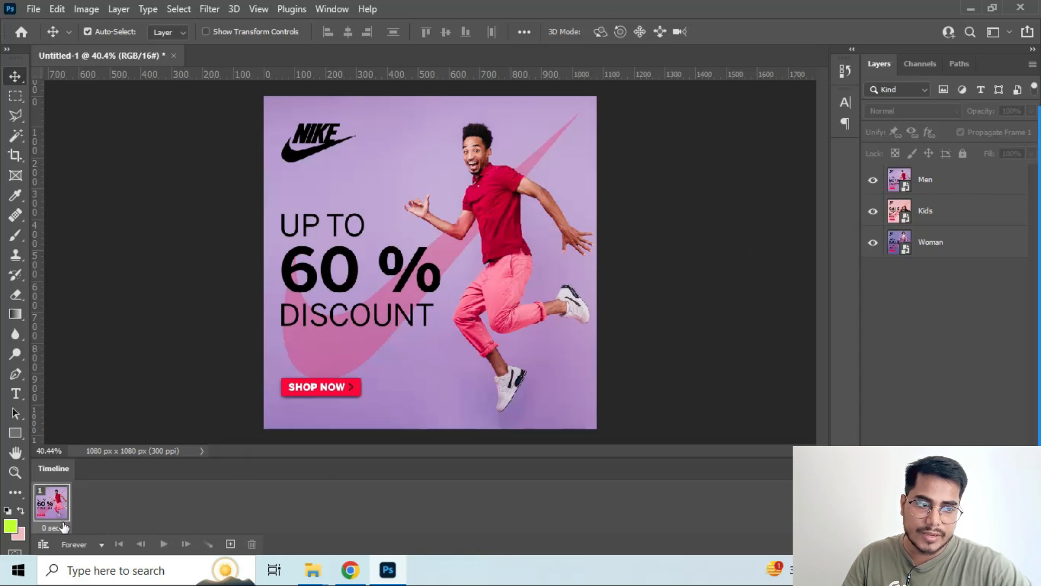
# Add a second animation frame with the Men layer hidden and a third frame with the Kids layer hidden as well
pyautogui.click(935, 182)
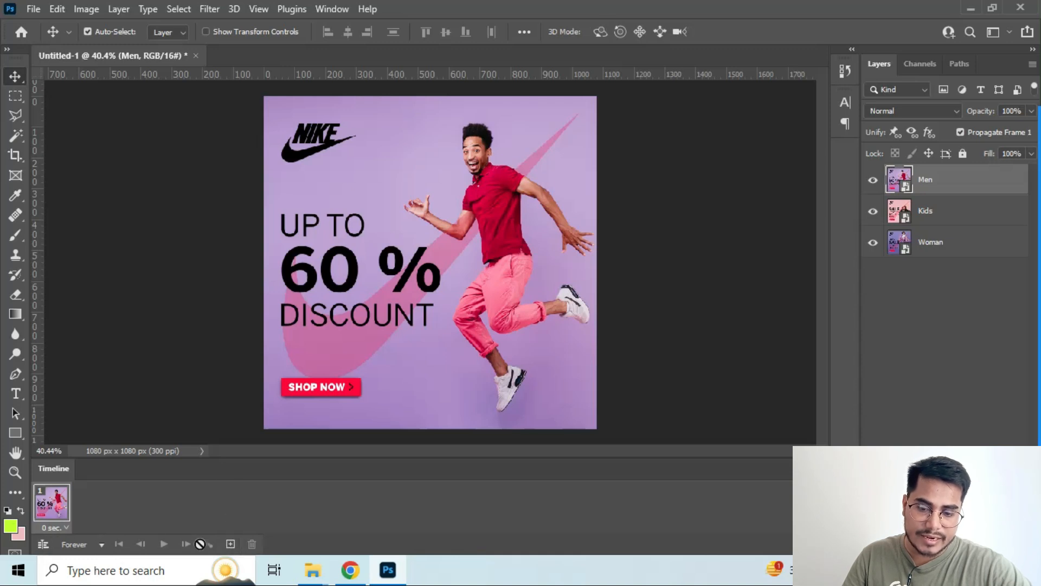
pyautogui.click(230, 544)
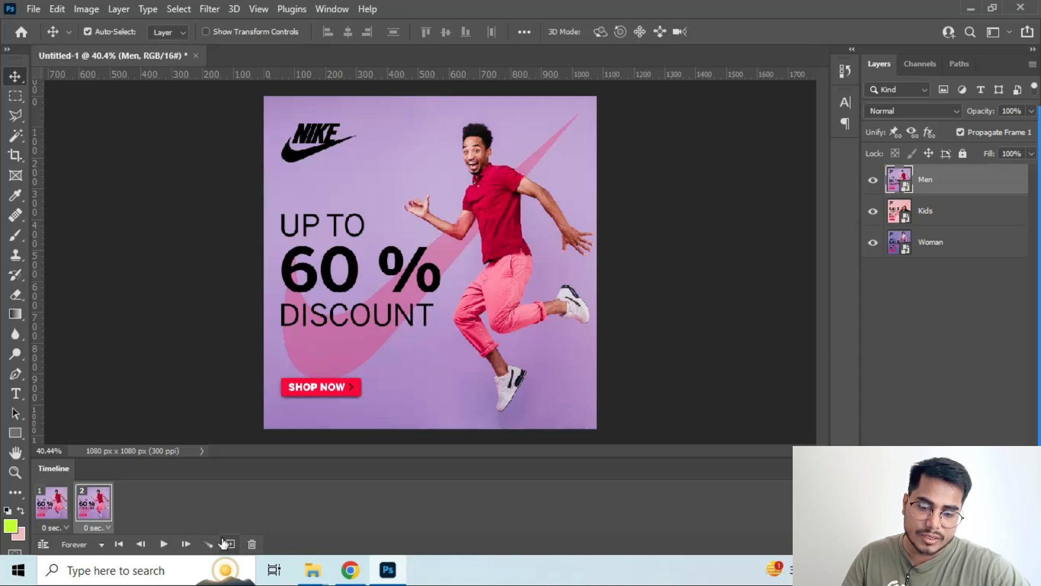
pyautogui.click(50, 510)
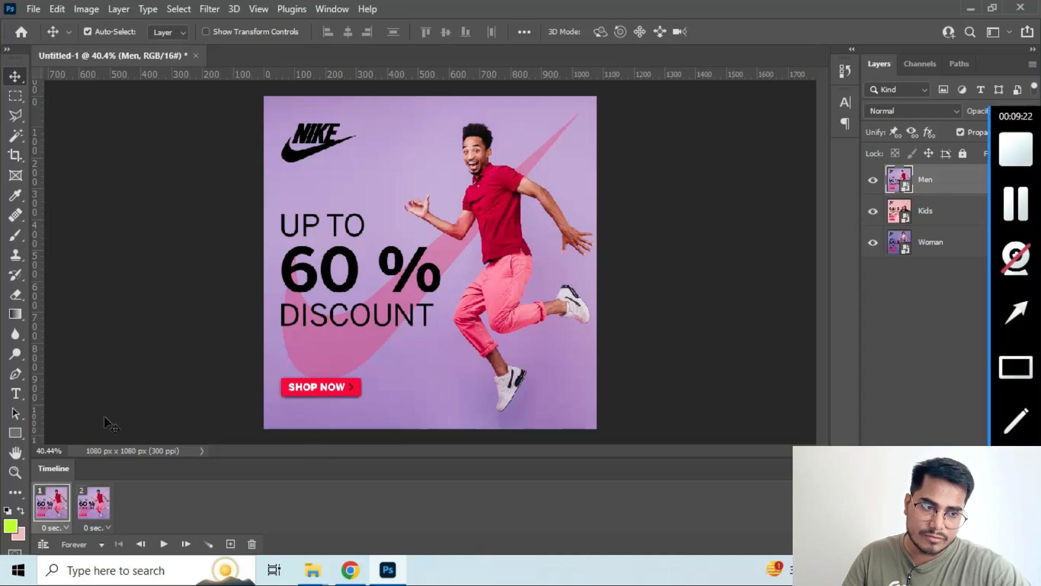
pyautogui.click(94, 503)
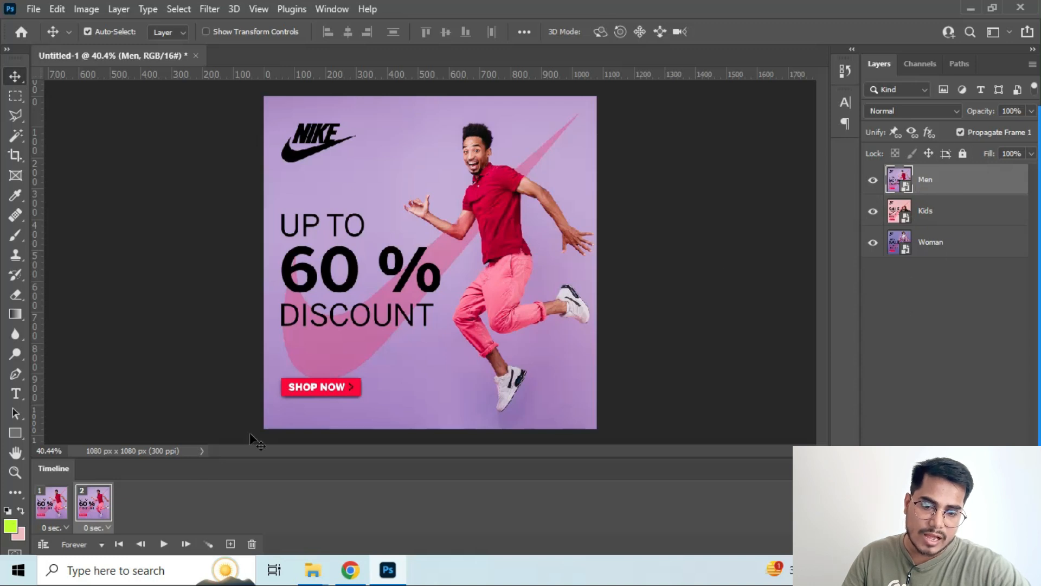
pyautogui.click(63, 509)
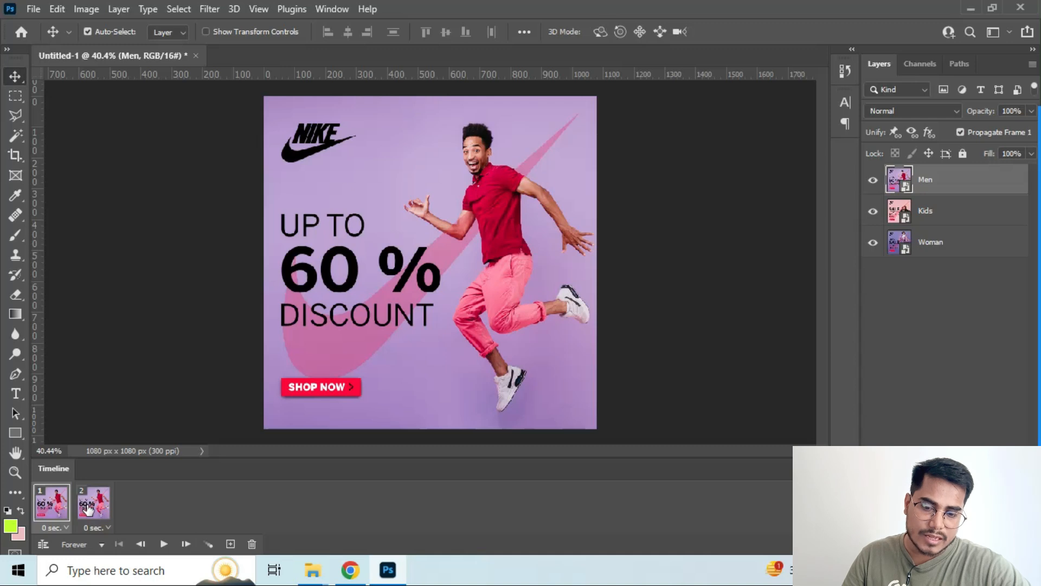
pyautogui.click(87, 507)
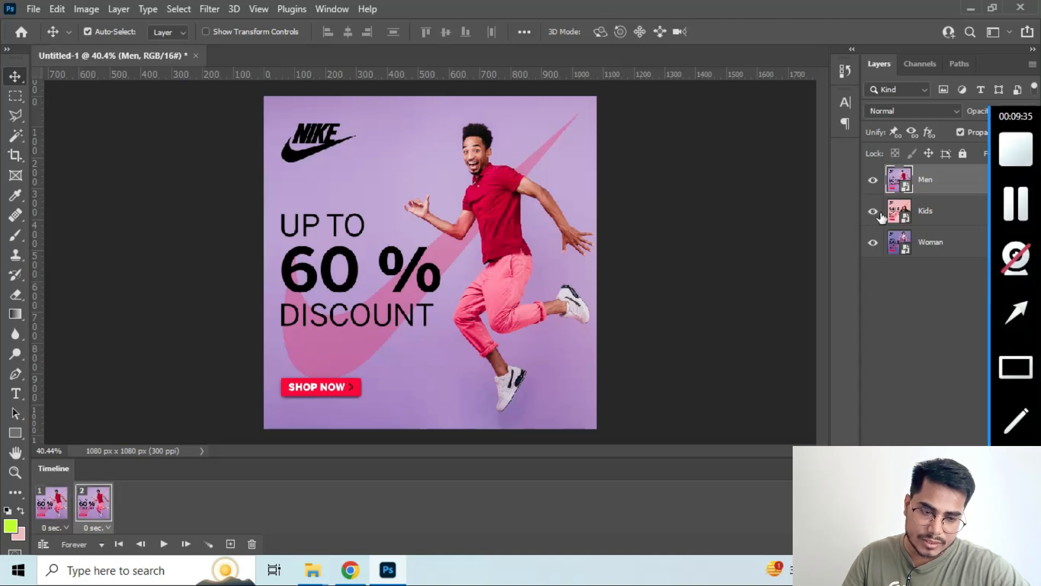
pyautogui.click(873, 181)
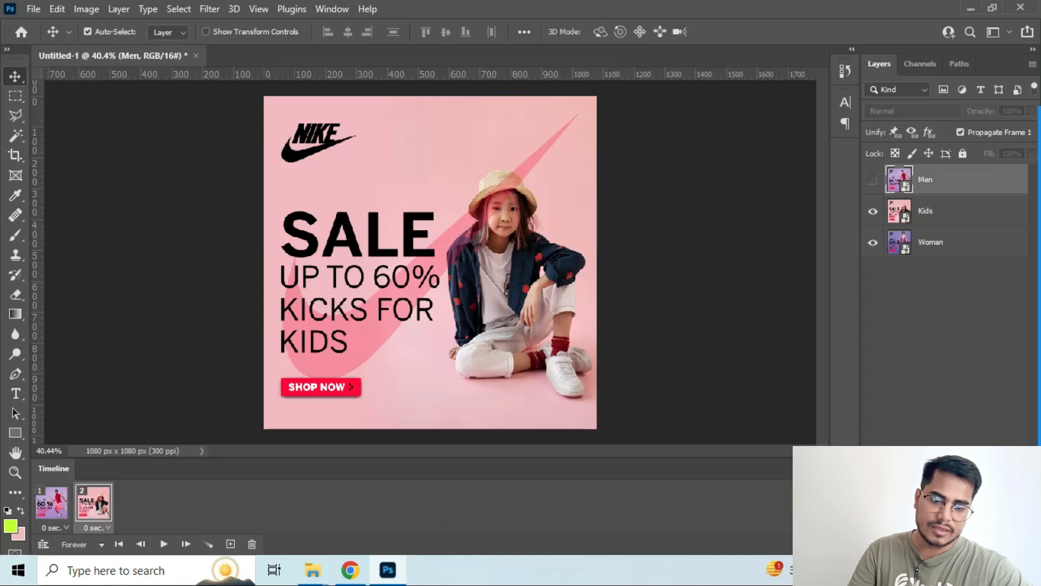
pyautogui.click(229, 545)
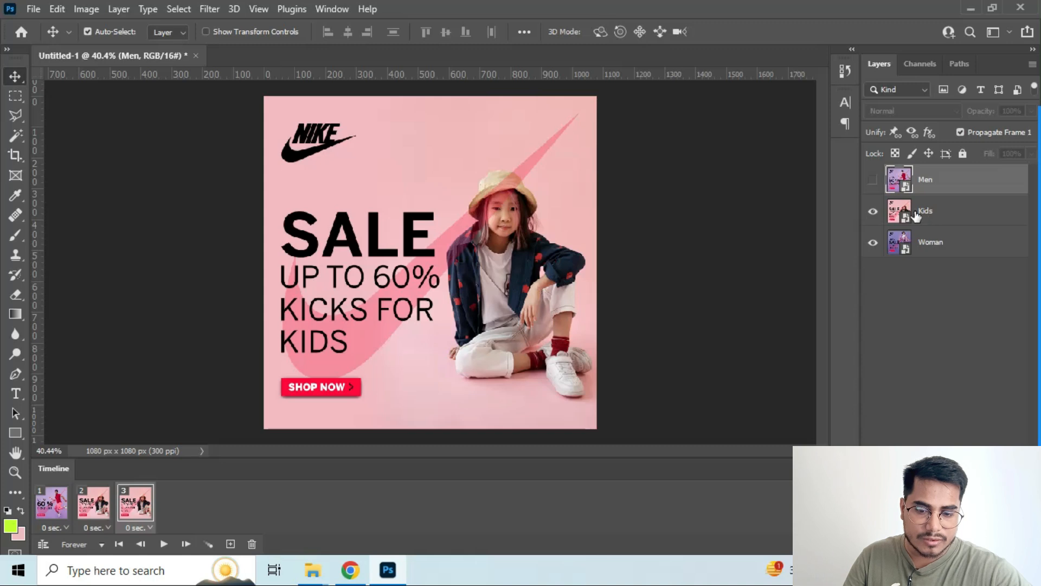
pyautogui.click(873, 211)
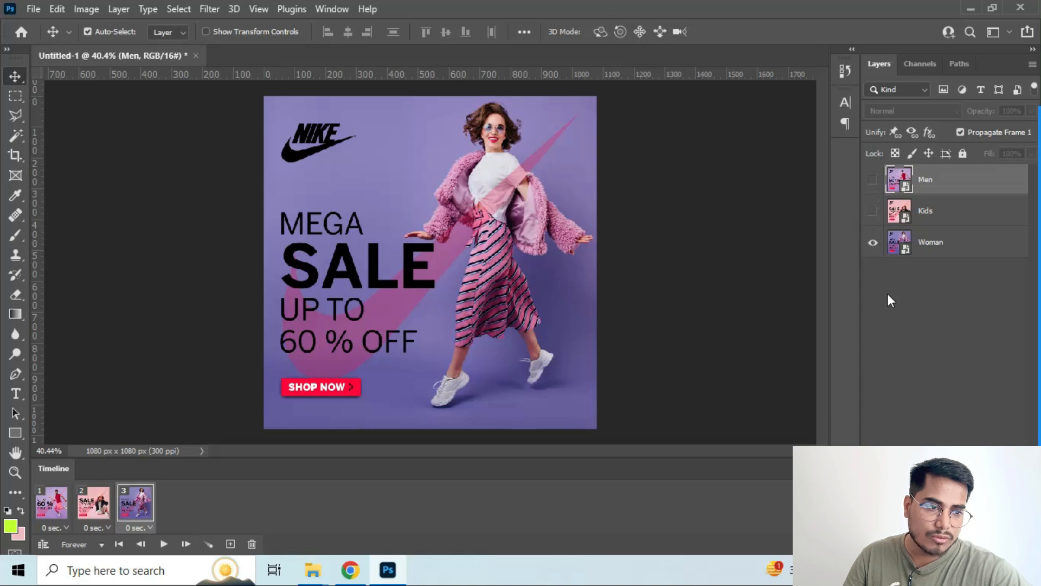
# Go through the three animation frames in order several times to examine which banner each one shows
pyautogui.click(48, 510)
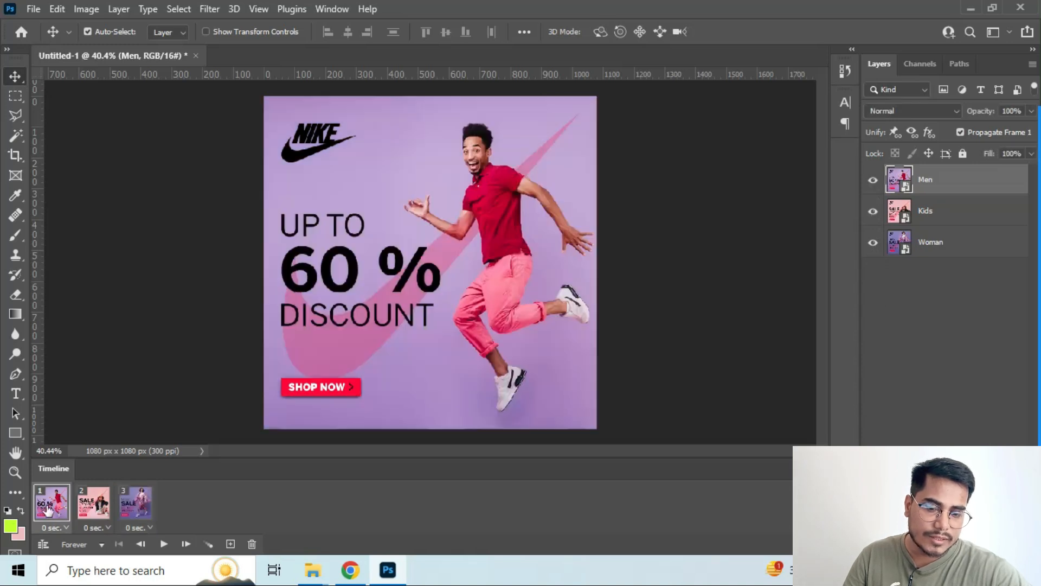
pyautogui.click(97, 507)
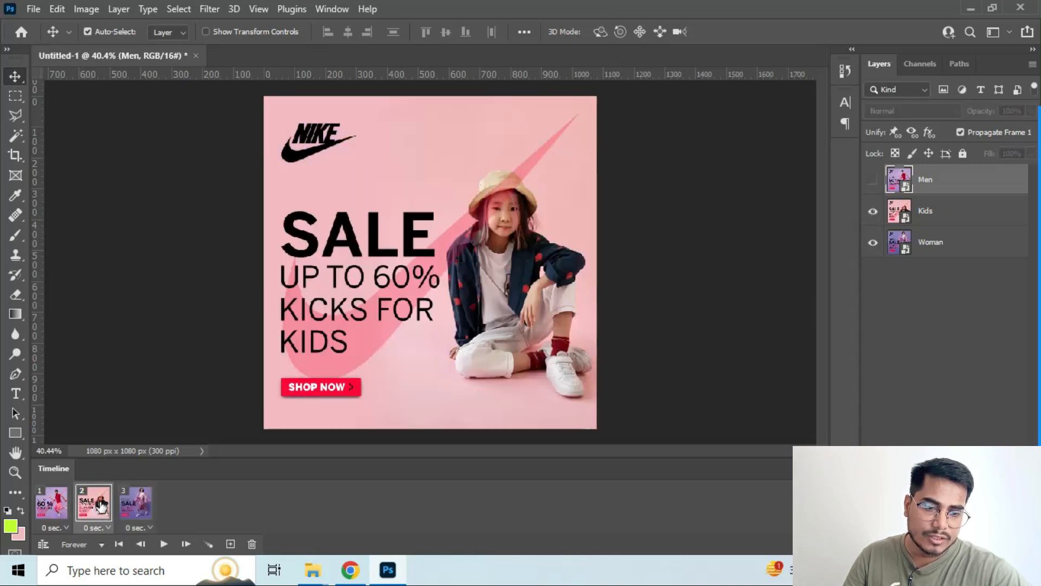
pyautogui.click(136, 506)
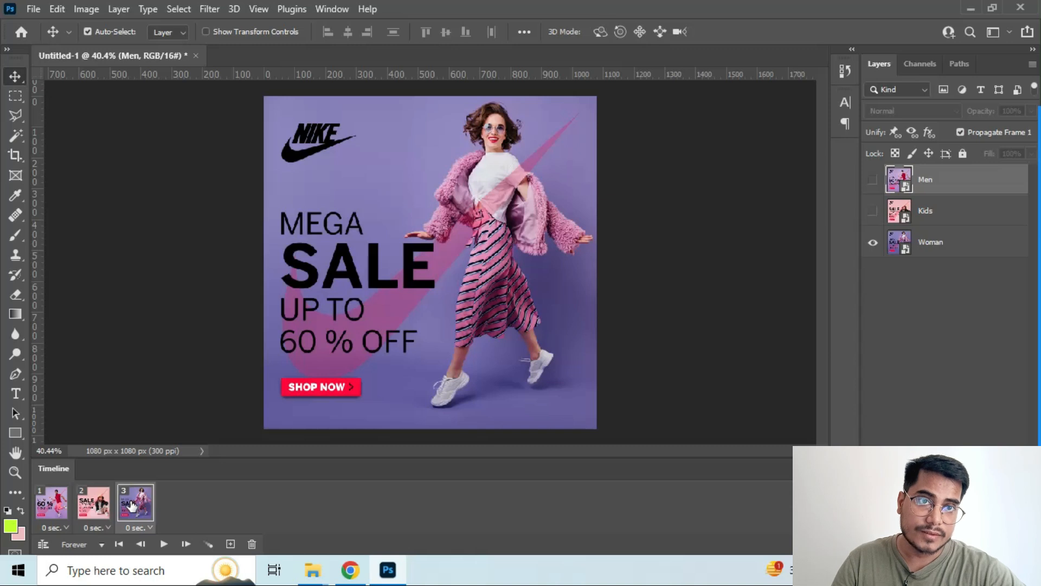
pyautogui.click(52, 507)
pyautogui.click(103, 508)
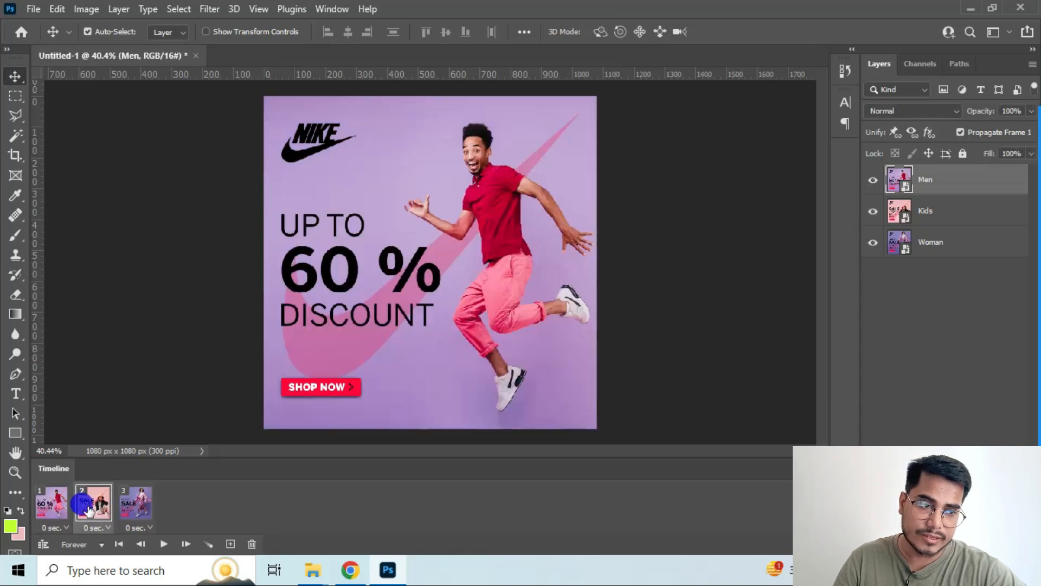
pyautogui.click(134, 509)
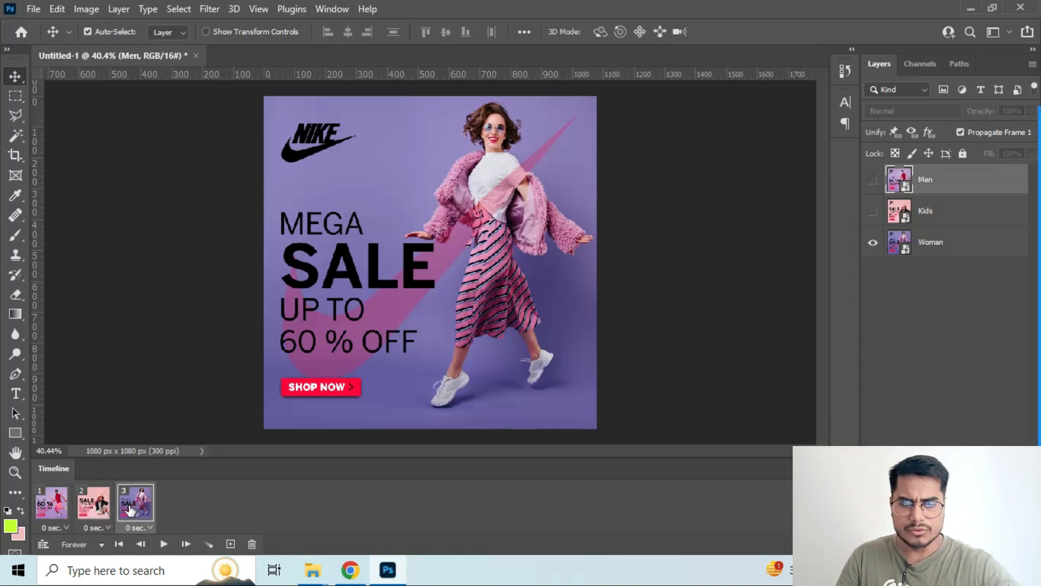
pyautogui.click(57, 504)
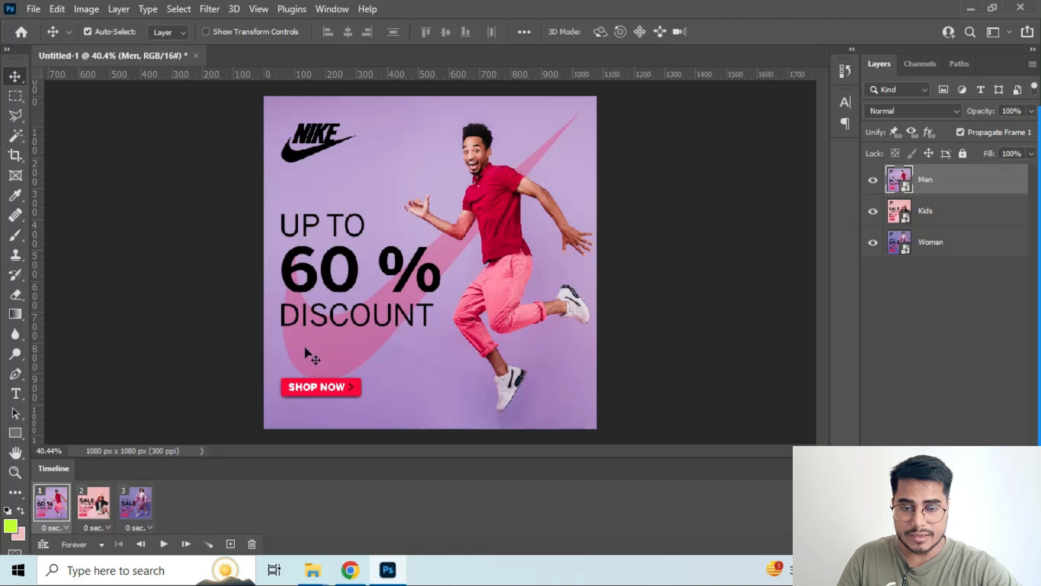
pyautogui.click(93, 501)
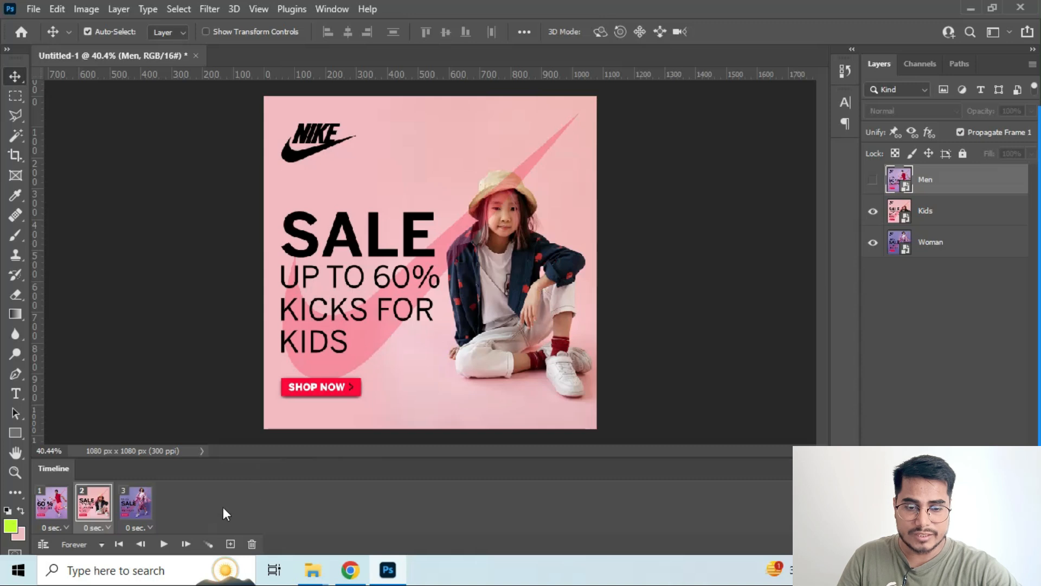
pyautogui.click(128, 509)
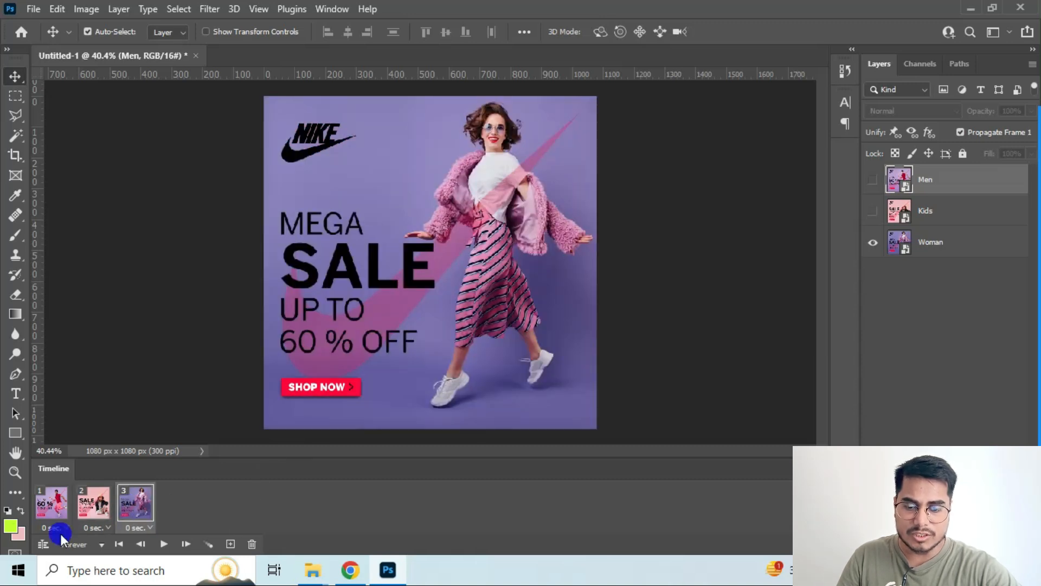
pyautogui.click(63, 515)
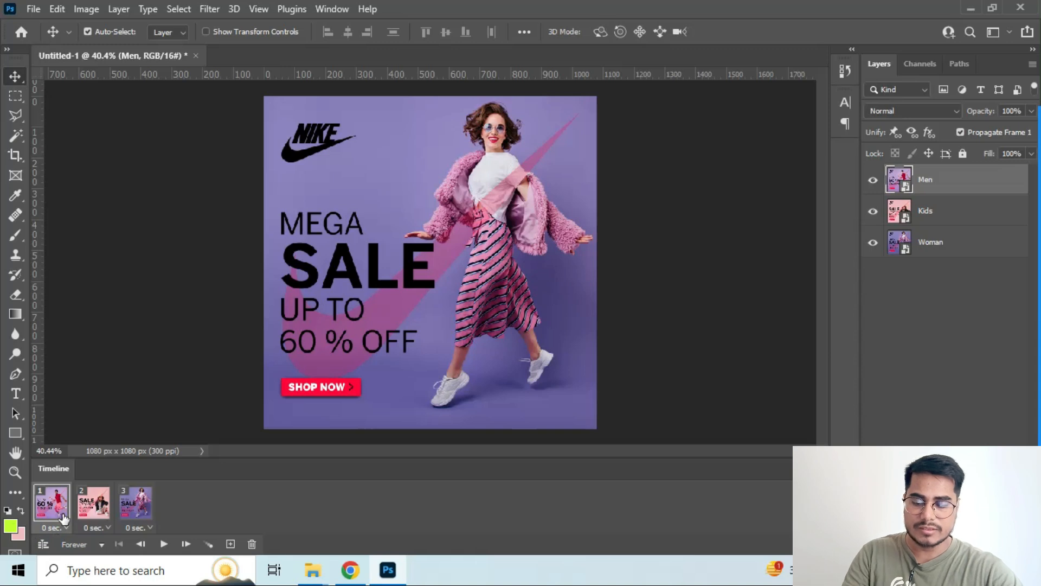
pyautogui.keyDown('ctrl'); pyautogui.click(91, 495); pyautogui.keyUp('ctrl')
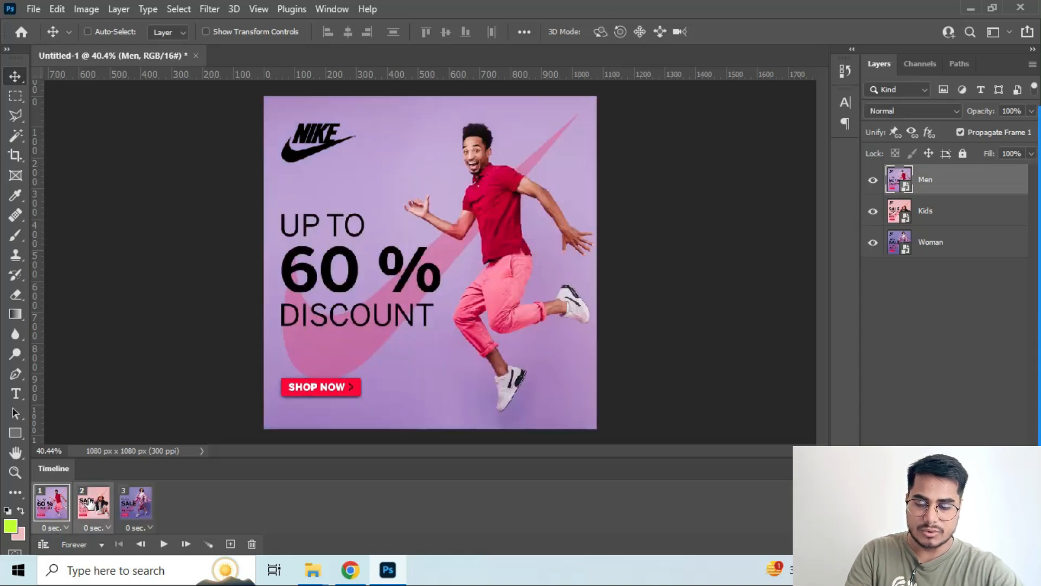
pyautogui.keyDown('ctrl'); pyautogui.click(135, 503); pyautogui.keyUp('ctrl')
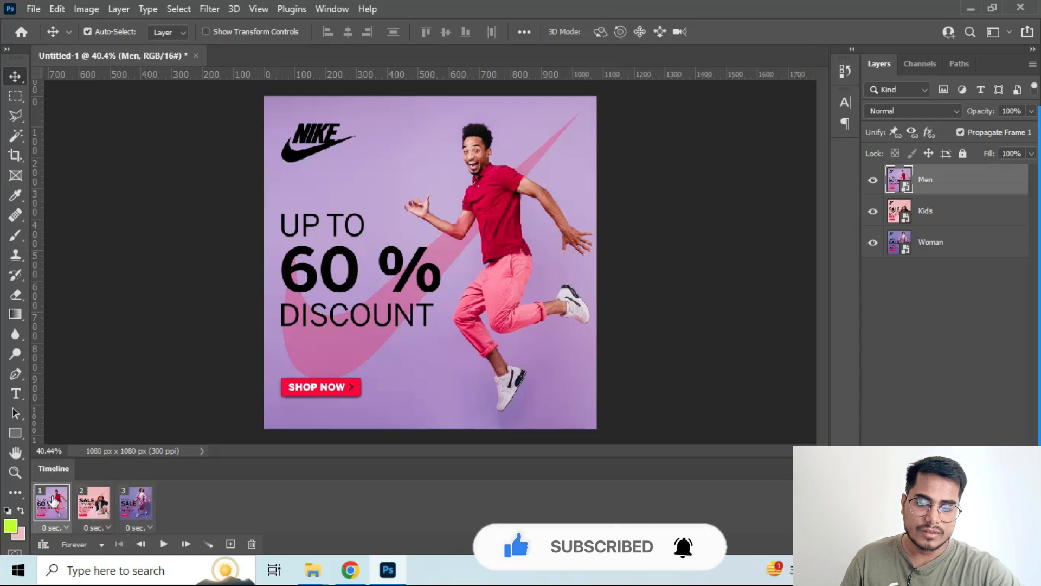
# Set the delay of the first and second animation frames to 0.2 seconds each
pyautogui.click(66, 527)
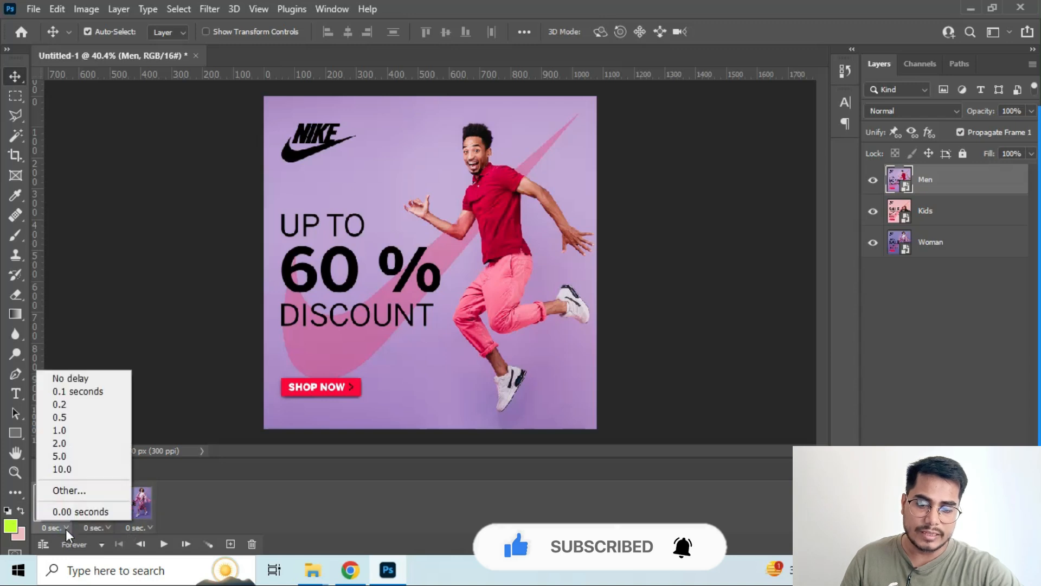
pyautogui.click(66, 529)
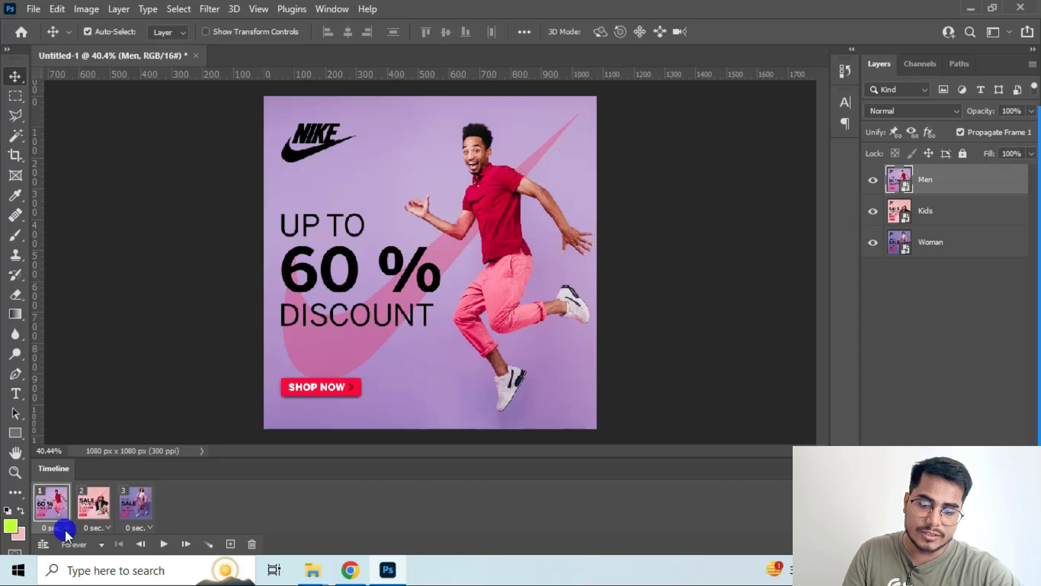
pyautogui.click(66, 529)
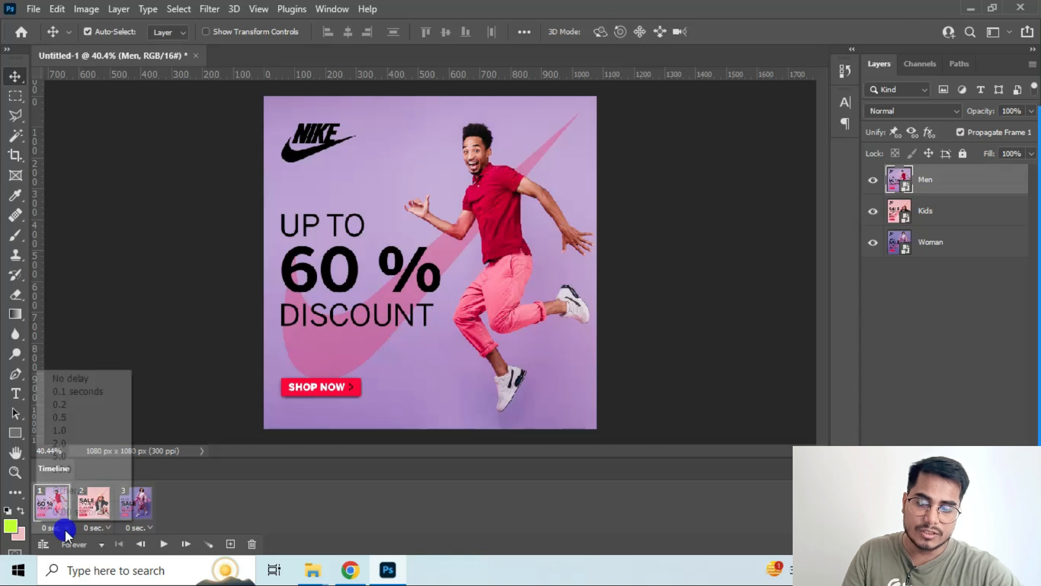
pyautogui.click(80, 405)
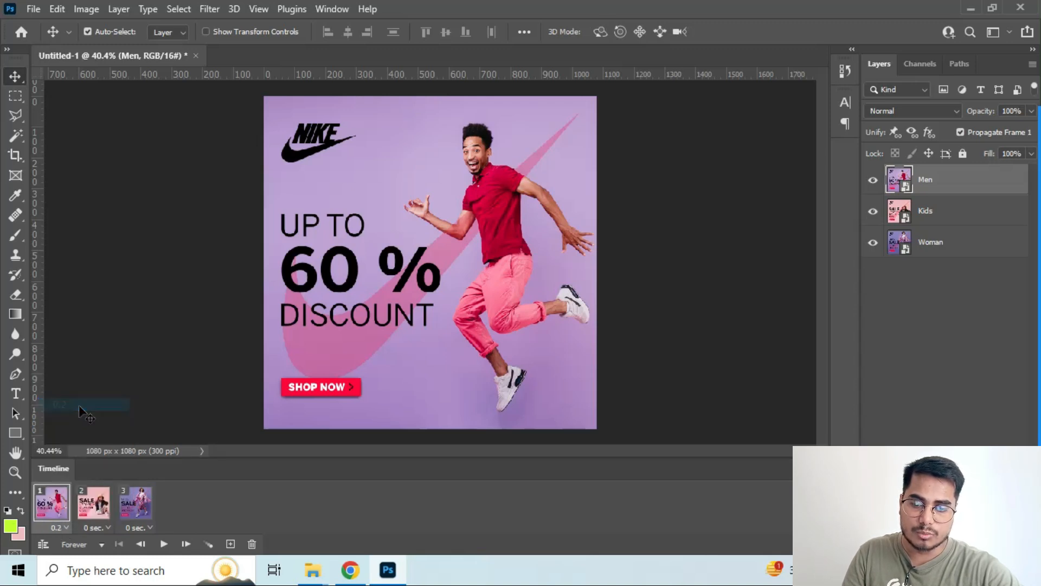
pyautogui.click(104, 529)
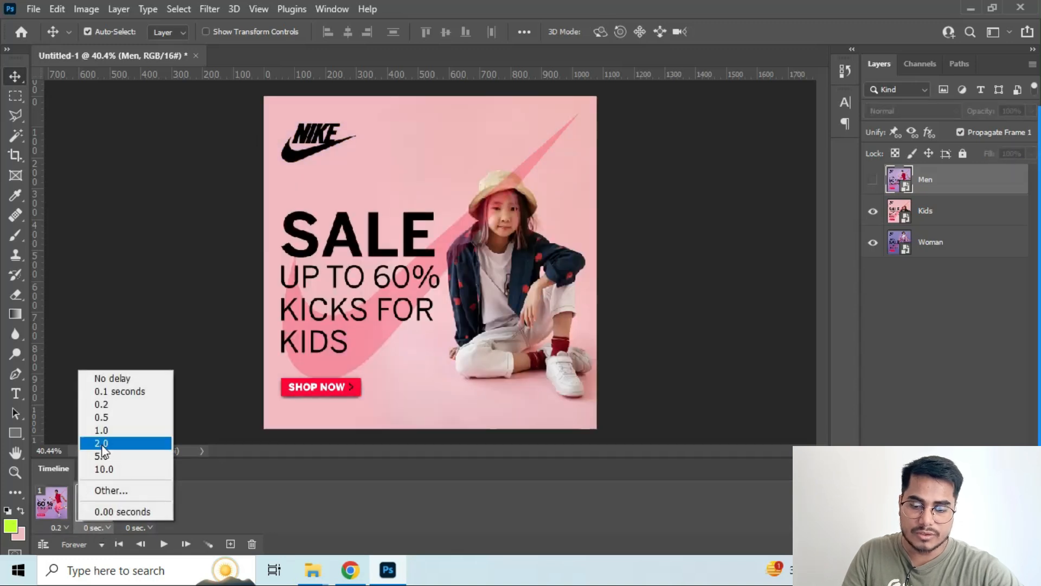
pyautogui.click(102, 402)
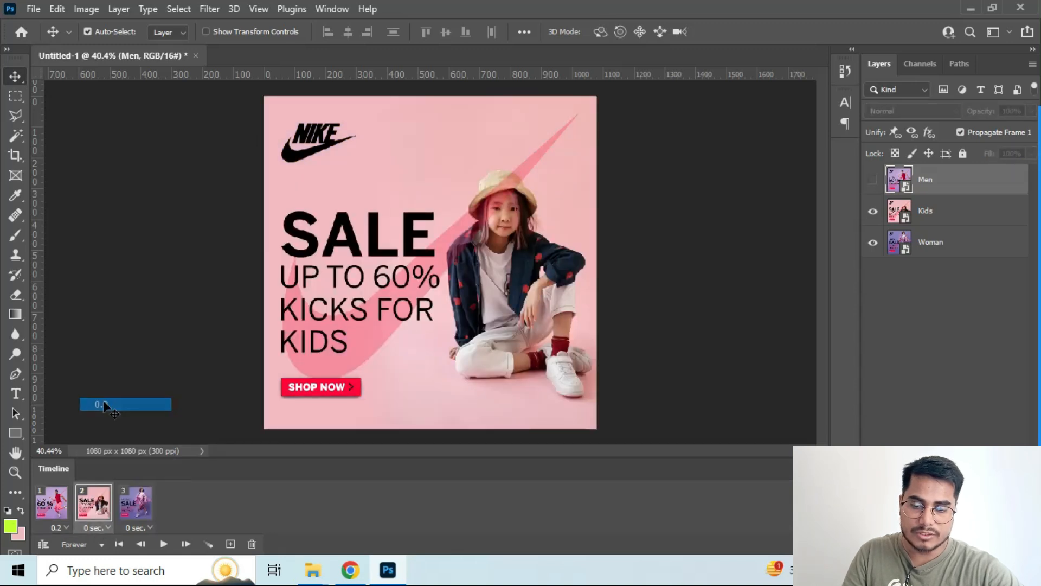
# Set the third animation frame's delay to 2 seconds and play the animation to check its timing
pyautogui.click(136, 528)
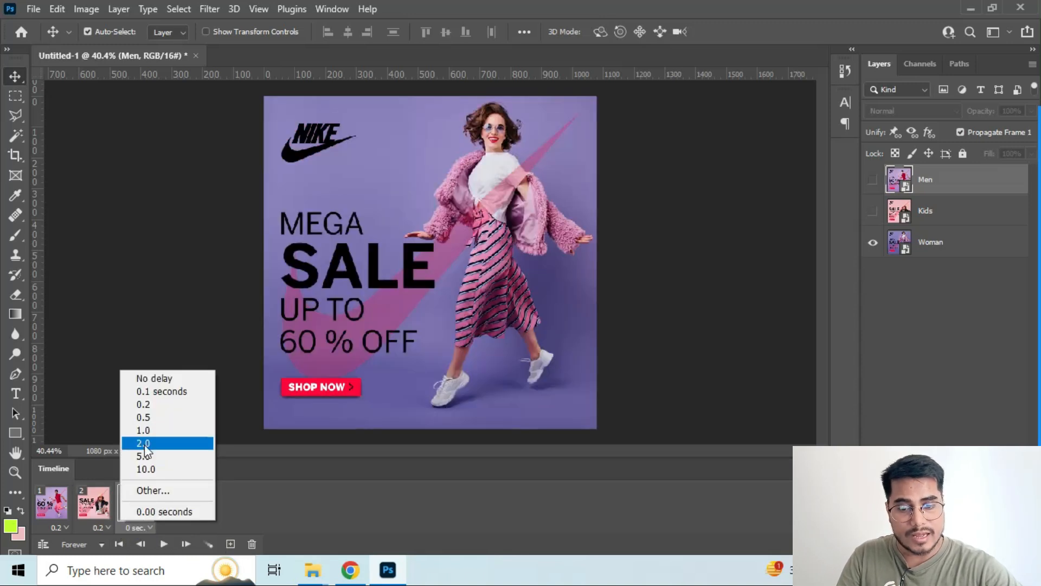
pyautogui.click(147, 443)
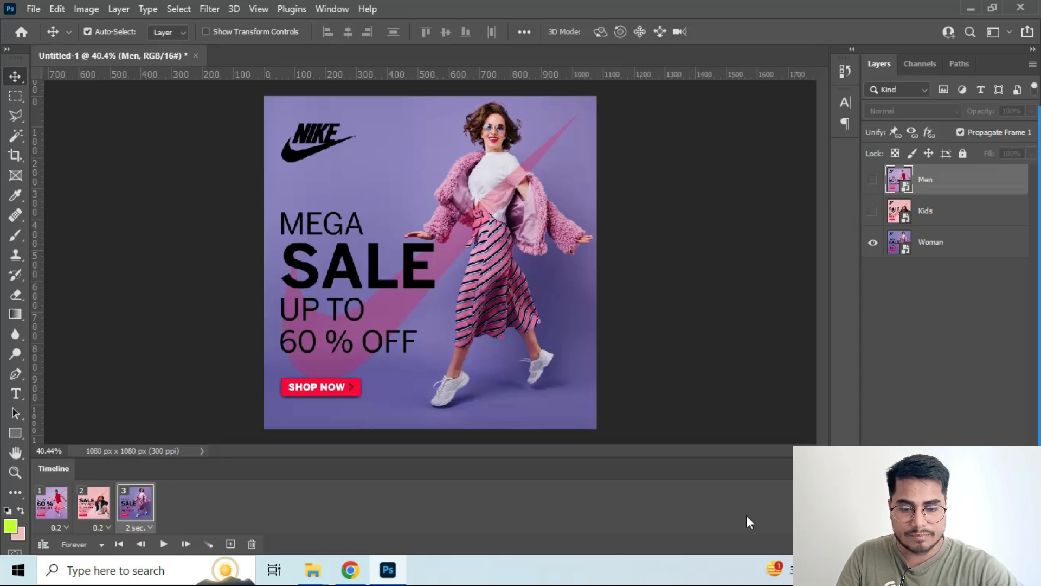
pyautogui.click(162, 545)
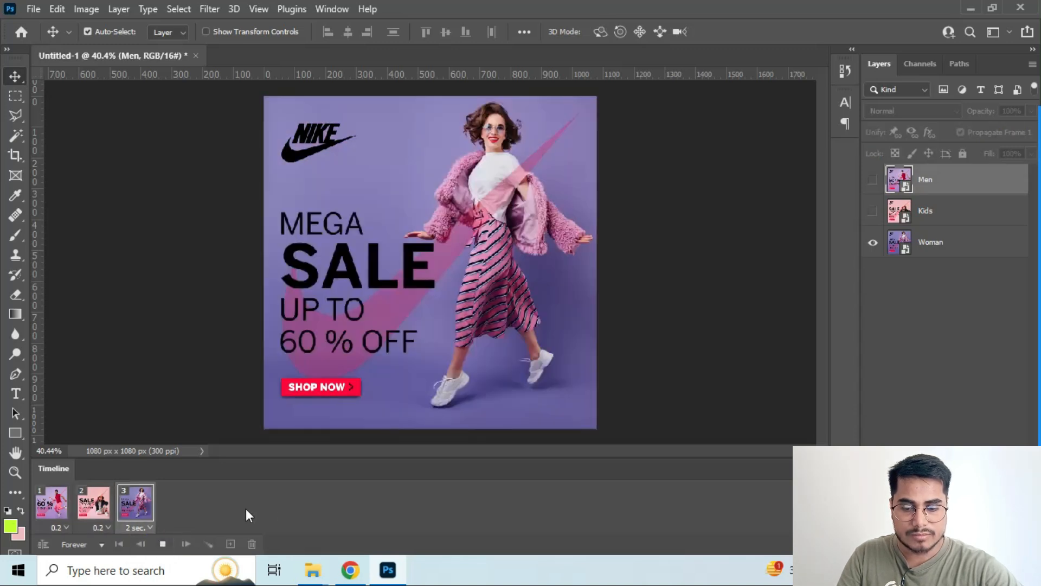
pyautogui.click(162, 545)
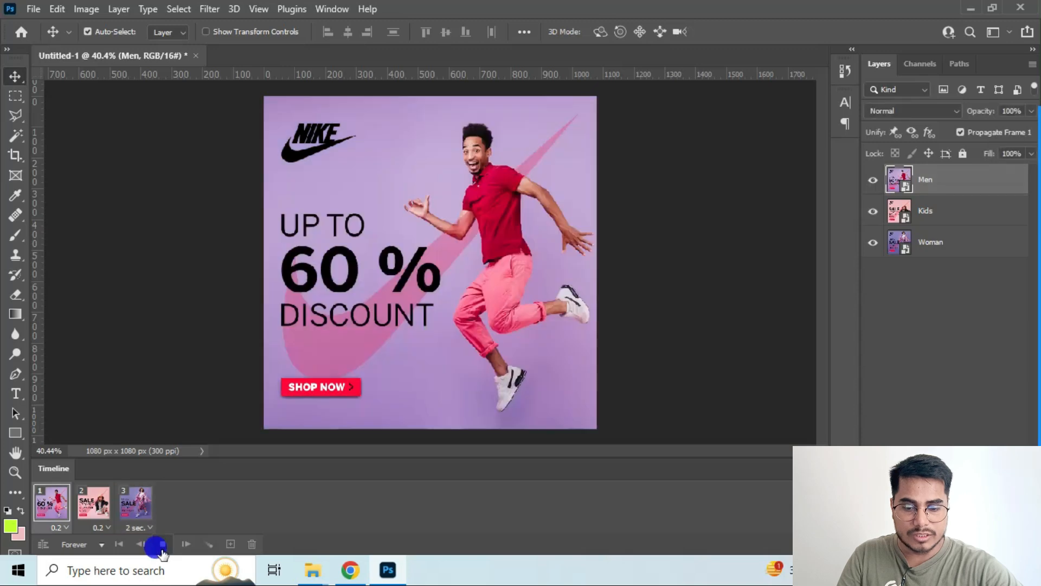
pyautogui.click(161, 548)
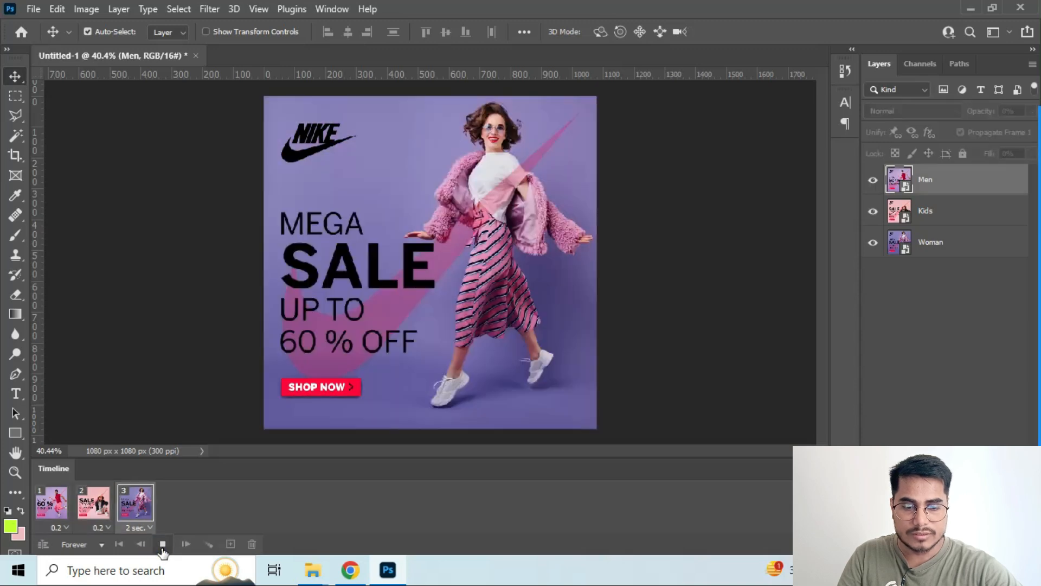
pyautogui.click(163, 549)
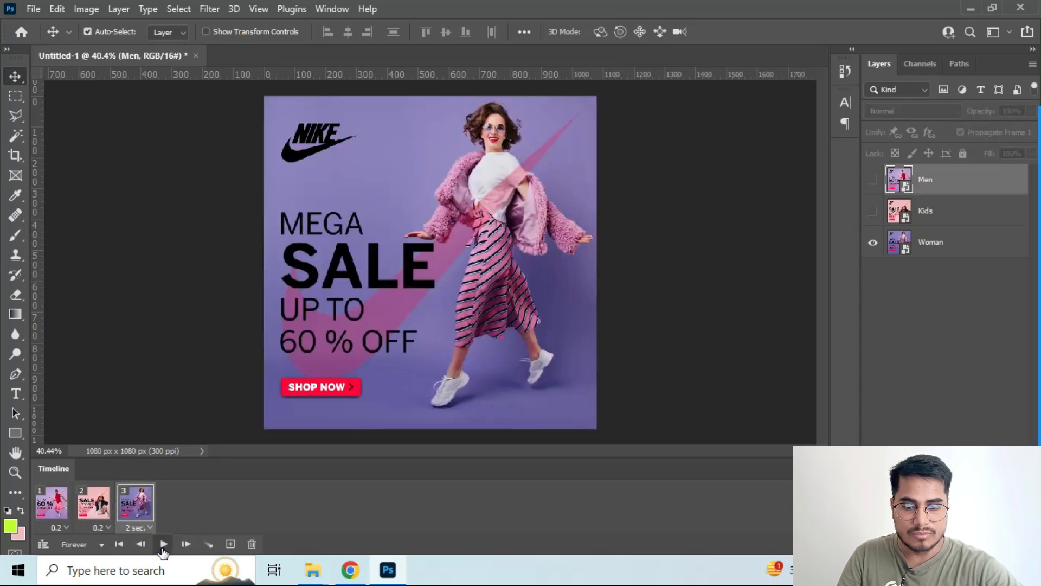
pyautogui.click(163, 548)
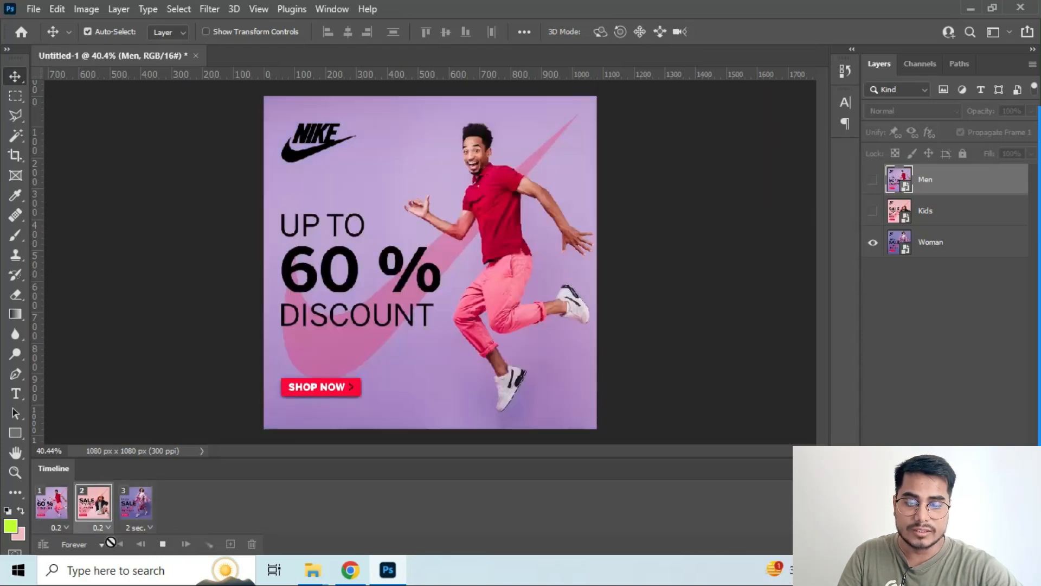
# Enter a custom delay of 2 seconds for the first and the second animation frame
pyautogui.click(59, 527)
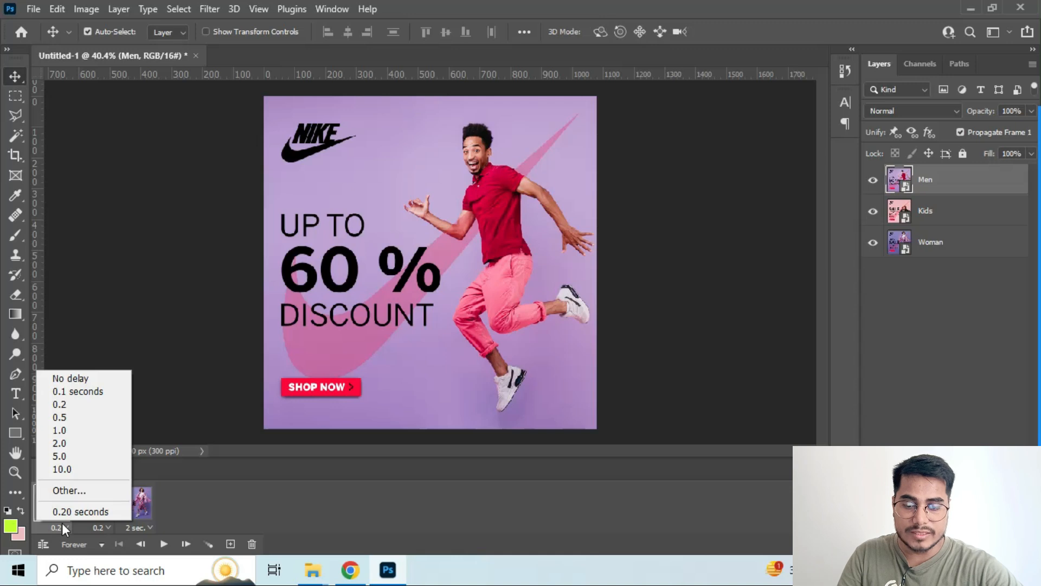
pyautogui.click(65, 491)
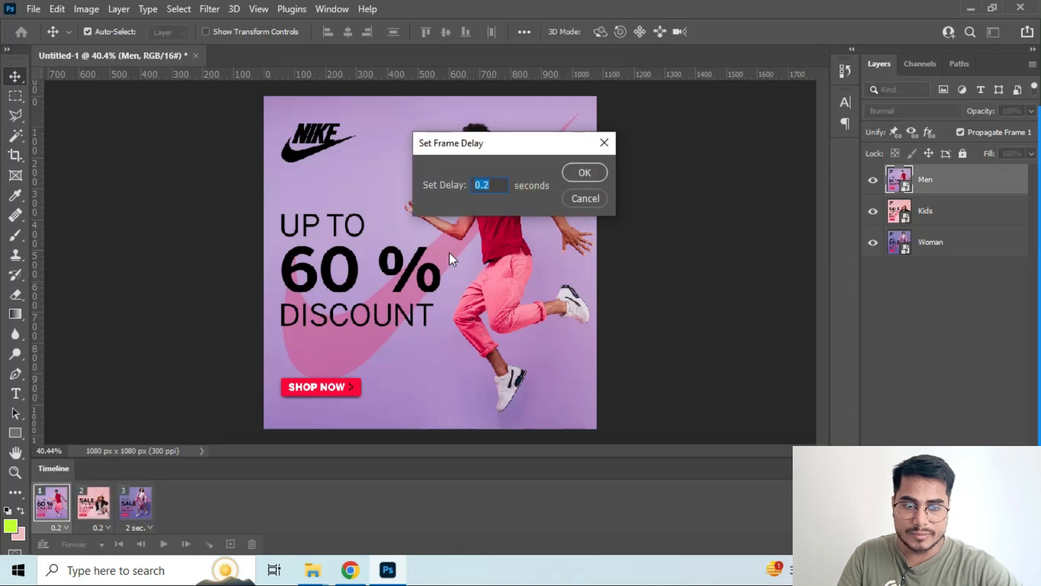
pyautogui.write('2')
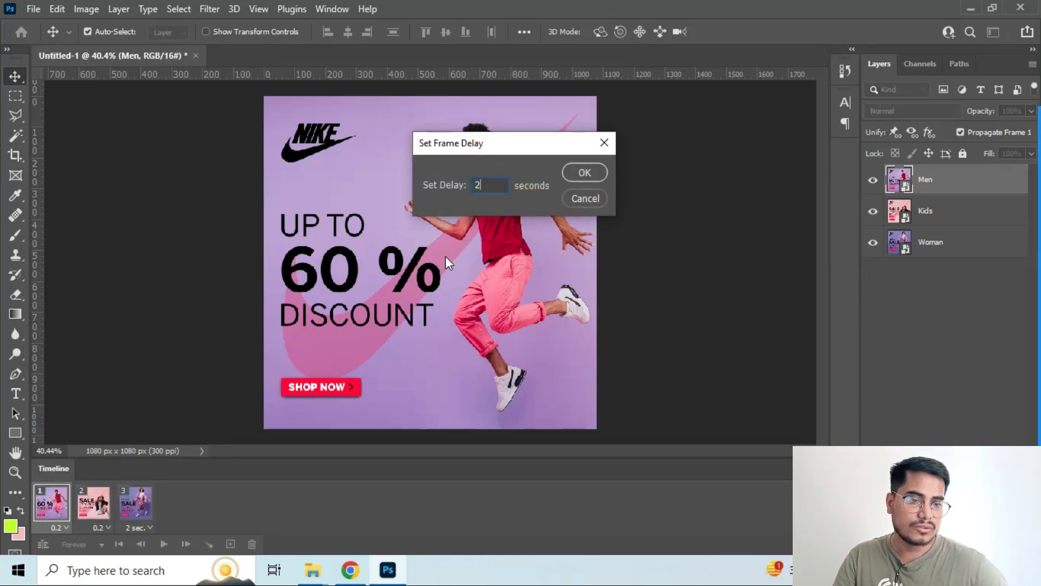
pyautogui.click(578, 171)
pyautogui.click(87, 525)
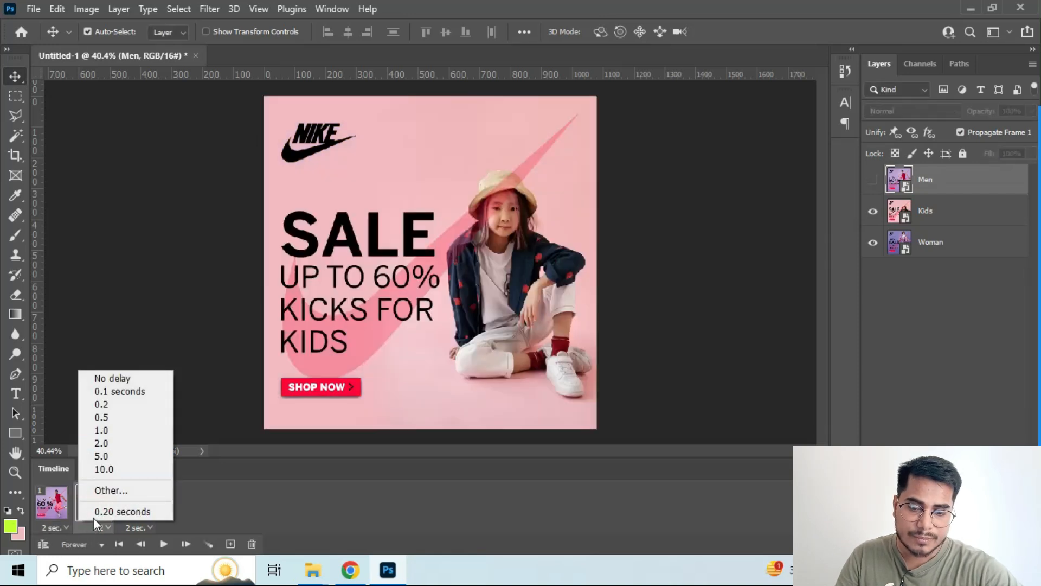
pyautogui.click(103, 491)
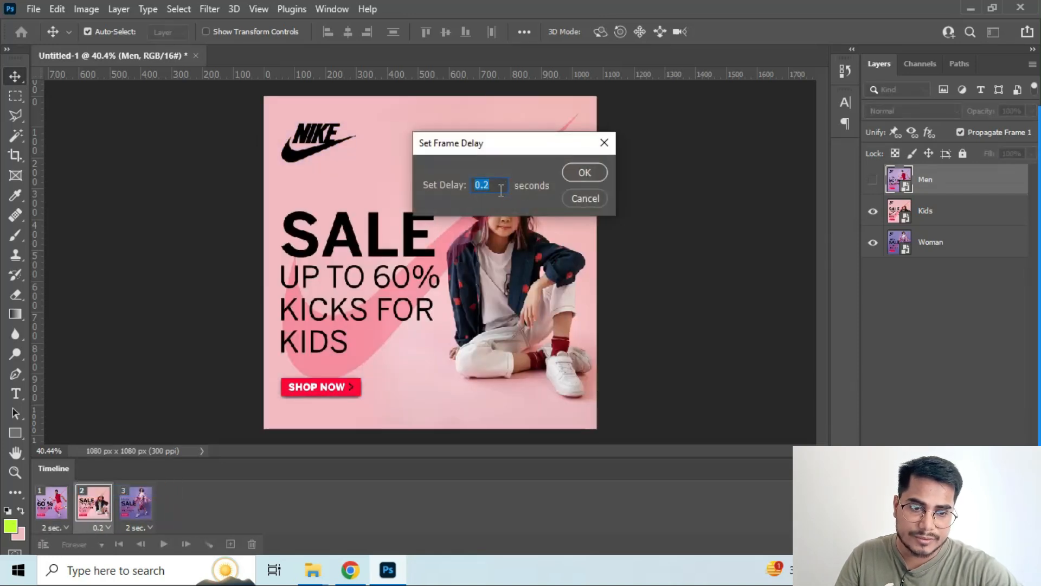
pyautogui.write('2')
pyautogui.press('Return')
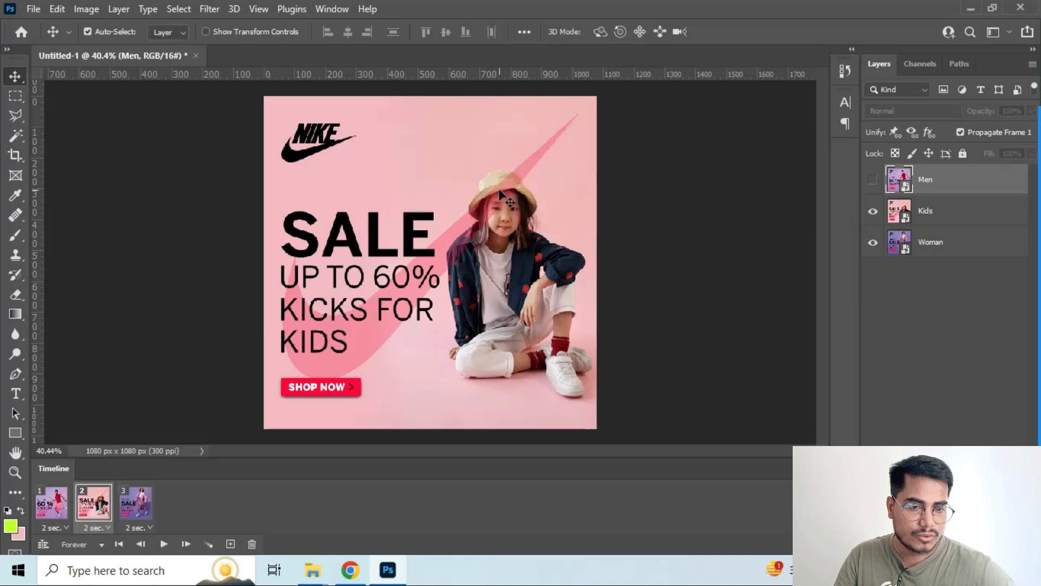
# Enter a custom delay of 2 seconds for the third frame and play the animation to check the new timing
pyautogui.click(148, 528)
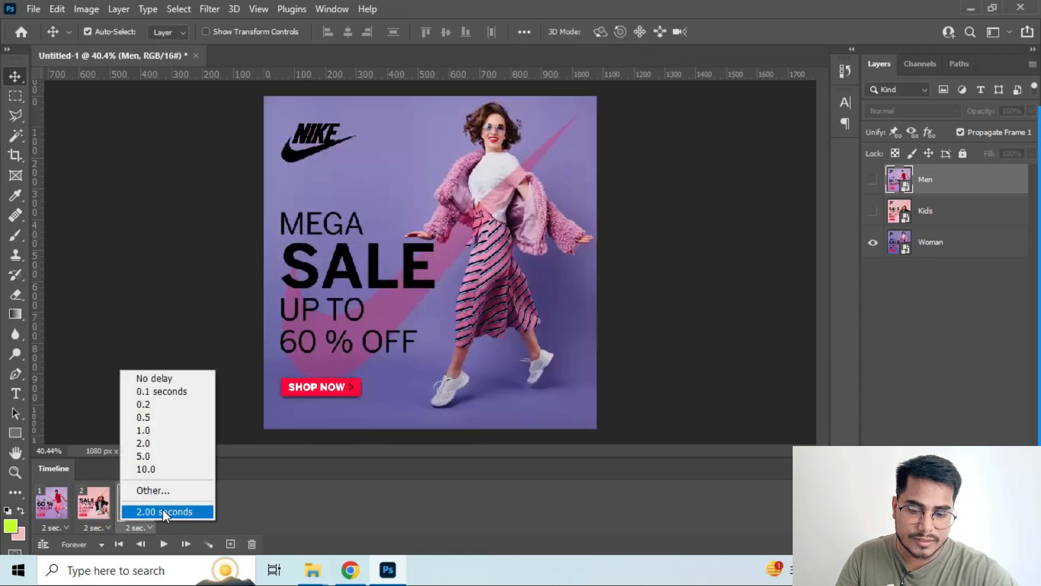
pyautogui.click(149, 490)
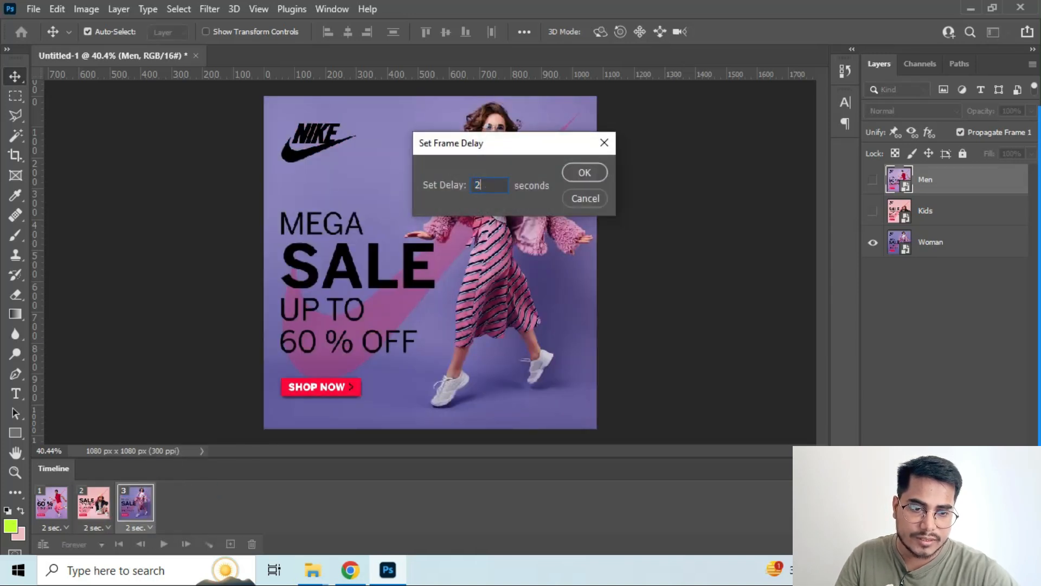
pyautogui.press('Return')
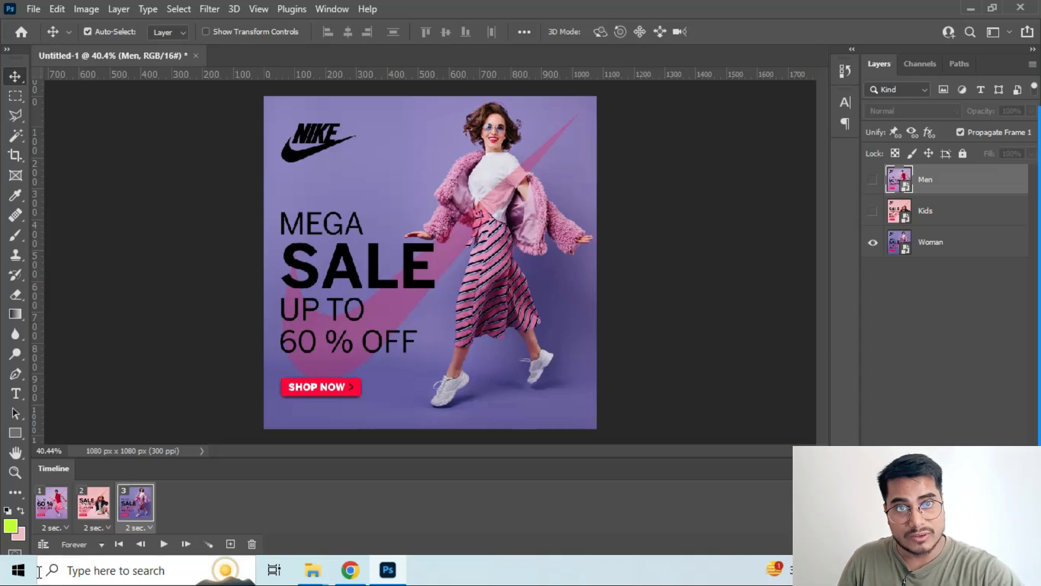
pyautogui.click(162, 548)
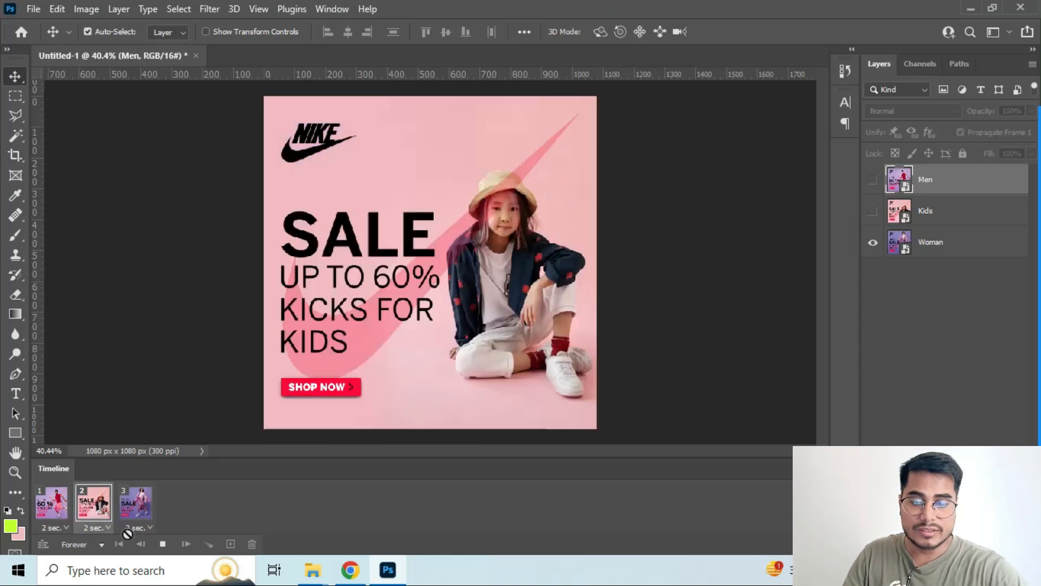
pyautogui.click(161, 545)
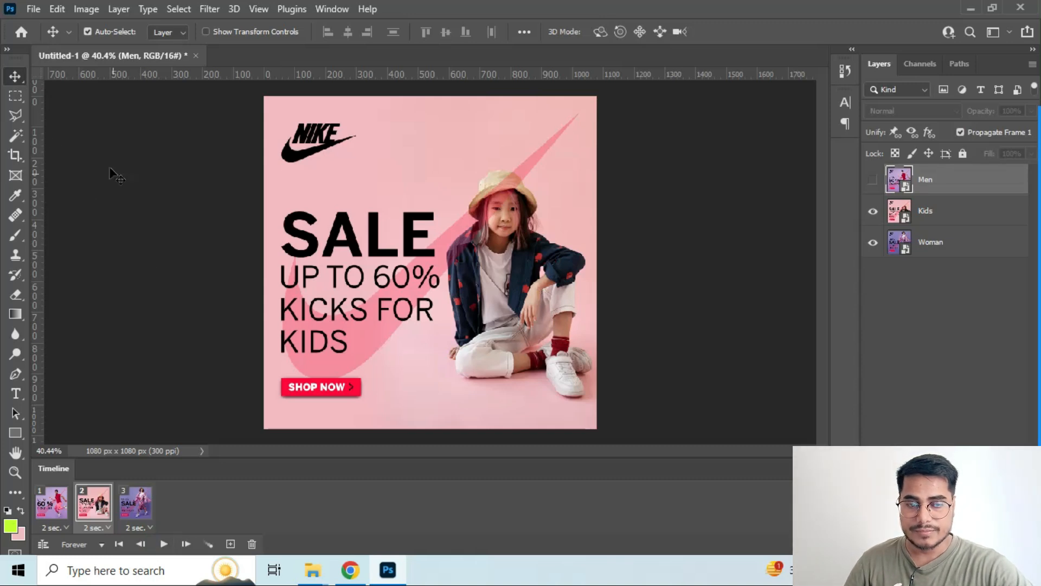
# Save the document in Photoshop format as "Nike Projects 1 Animation" in the Training Projects folder on the Desktop
pyautogui.click(34, 9)
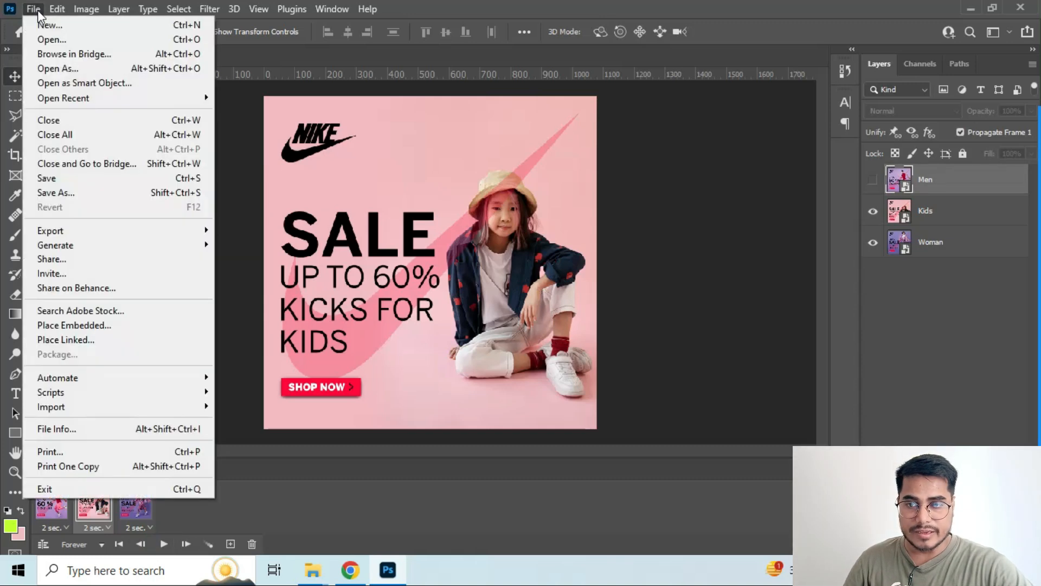
pyautogui.click(47, 194)
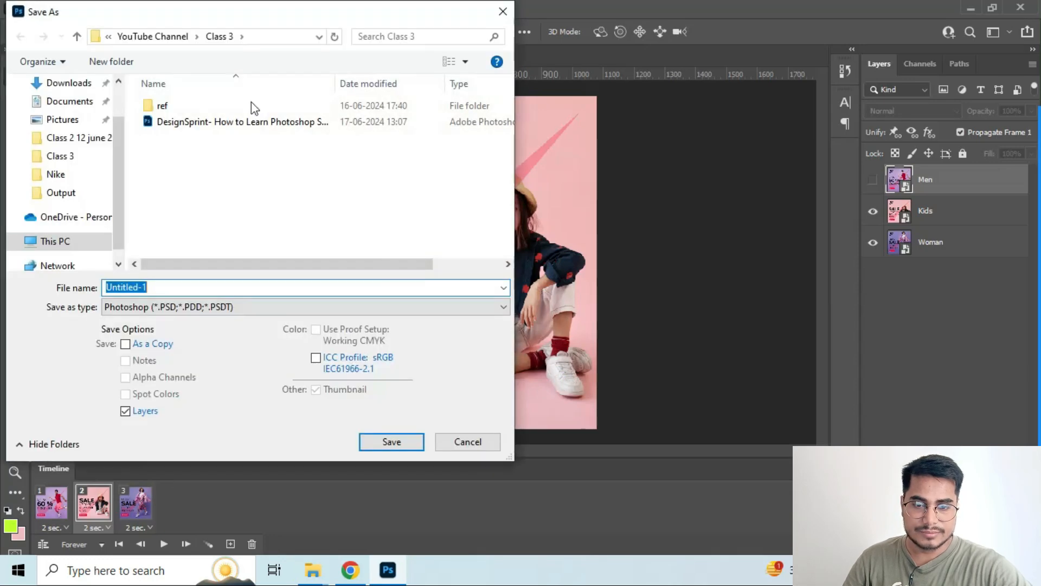
pyautogui.click(142, 37)
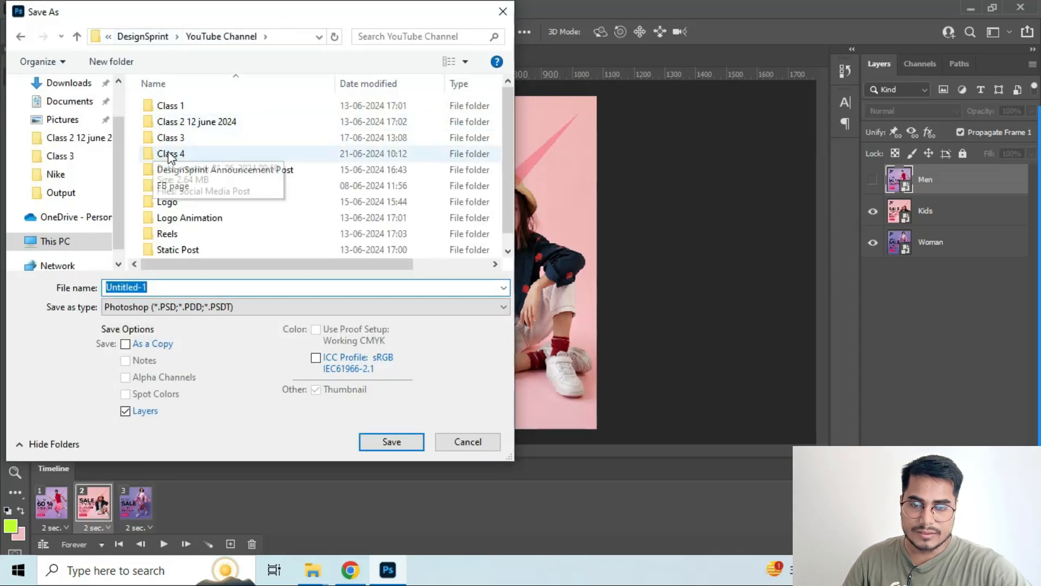
pyautogui.click(134, 38)
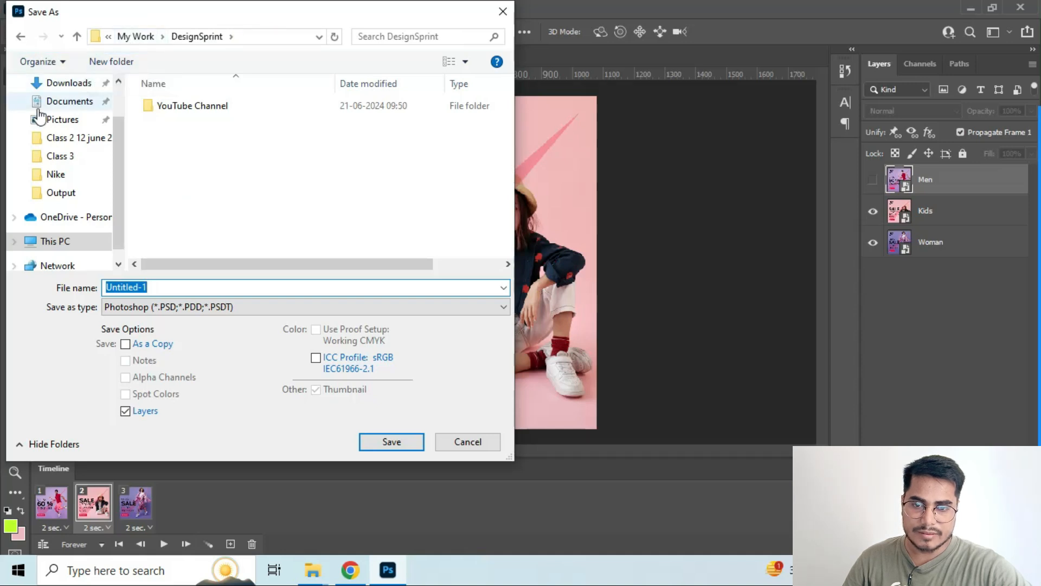
pyautogui.scroll(1, 59, 233)
pyautogui.click(60, 113)
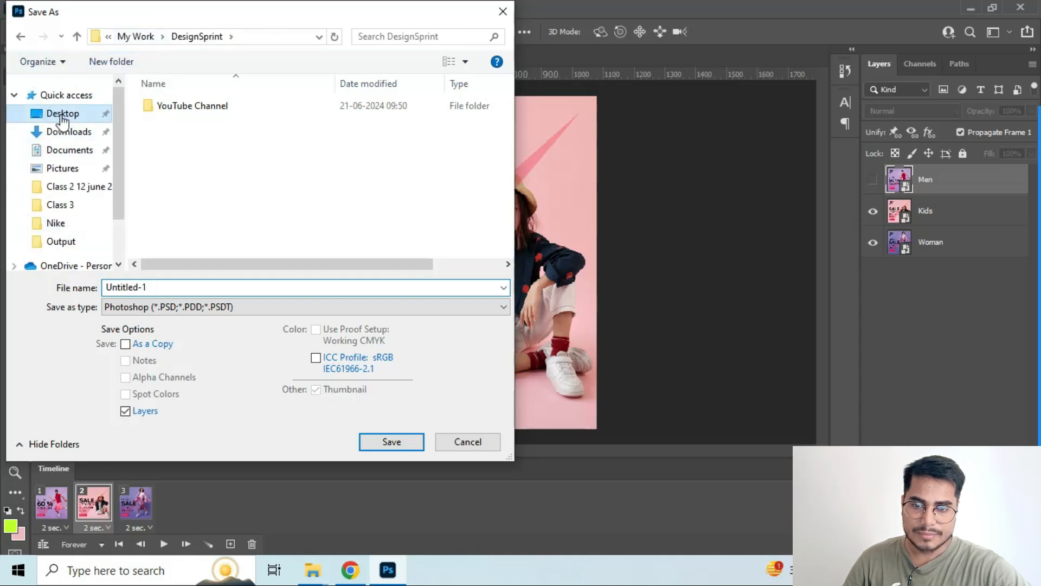
pyautogui.doubleClick(271, 122)
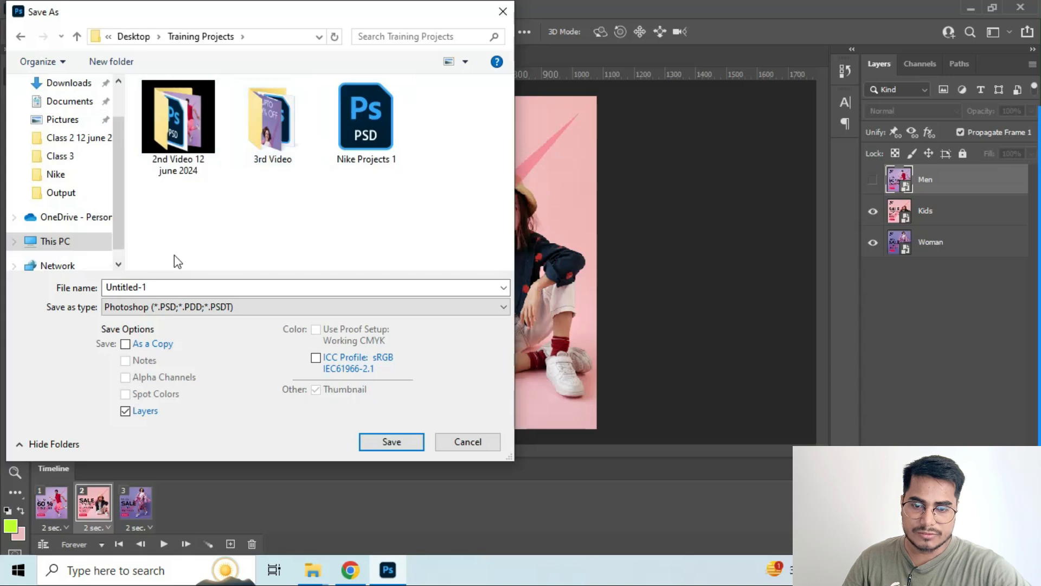
pyautogui.click(343, 135)
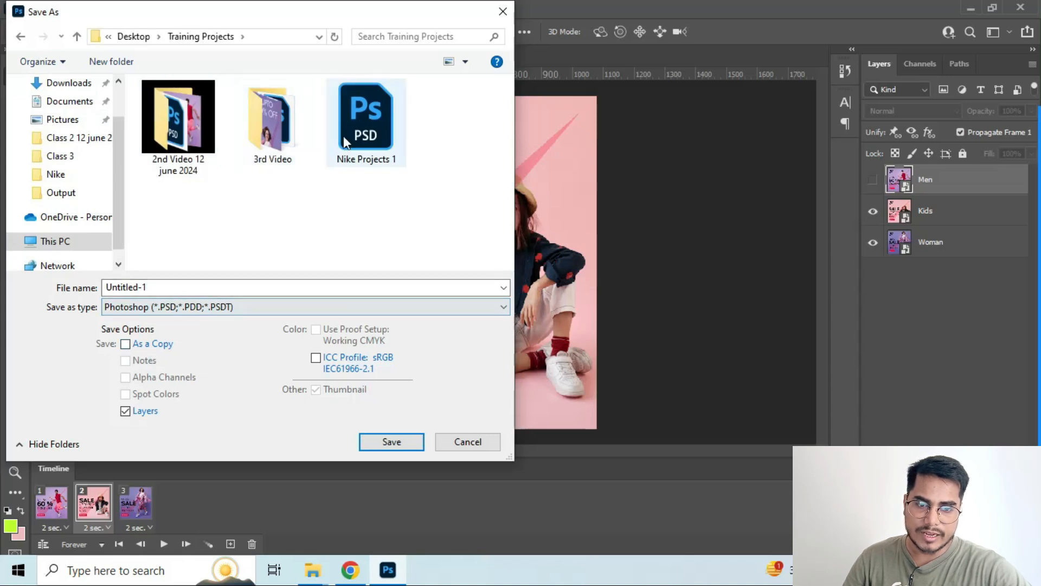
pyautogui.click(168, 289)
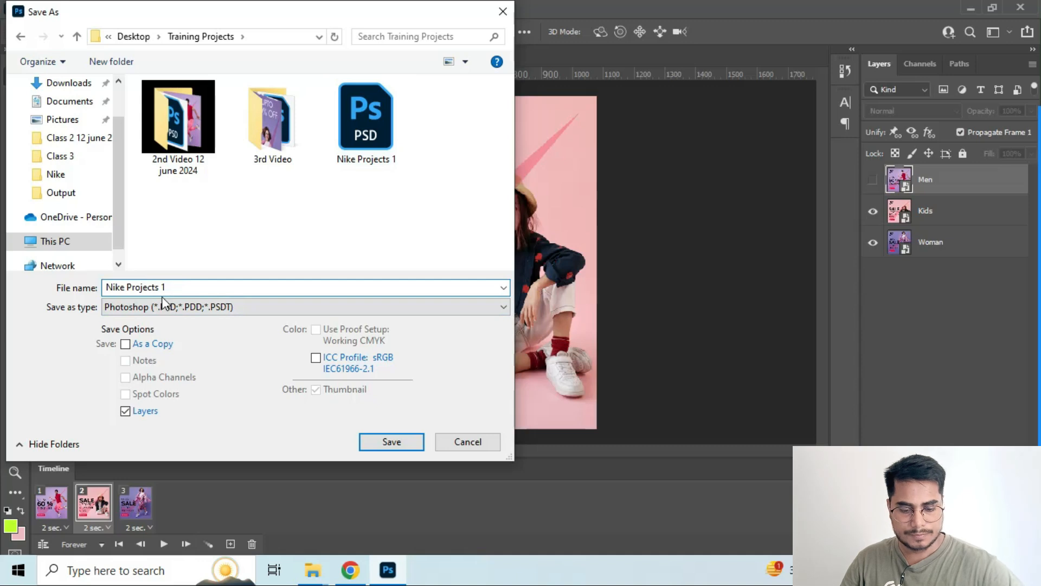
pyautogui.write('Animation')
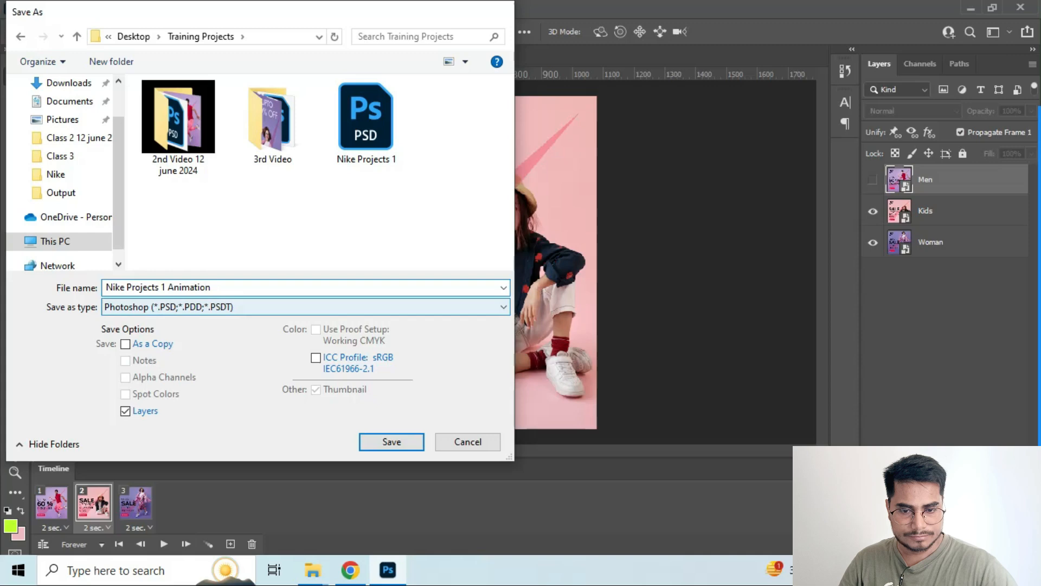
pyautogui.press('Return')
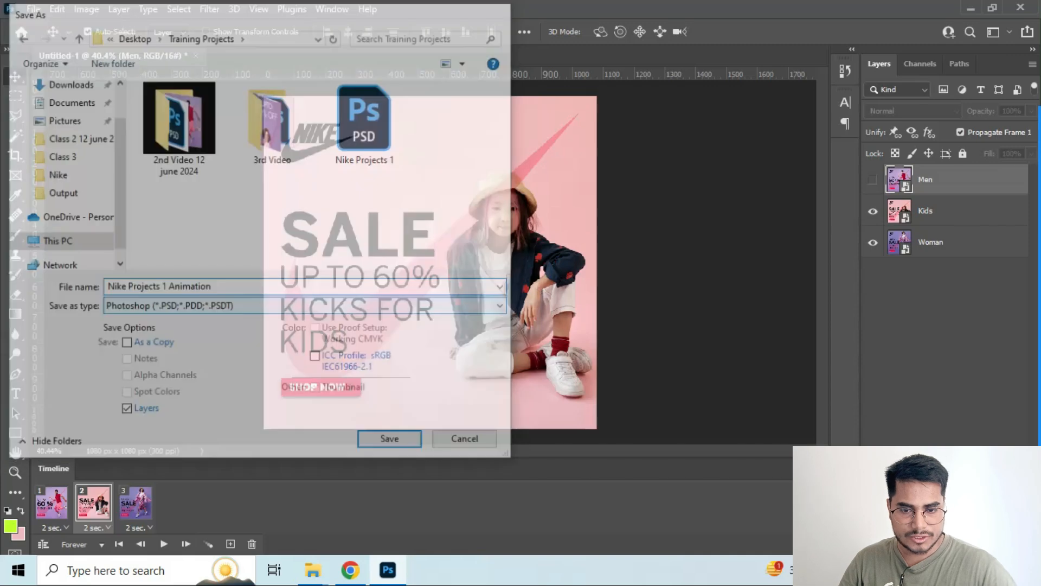
pyautogui.press('Return')
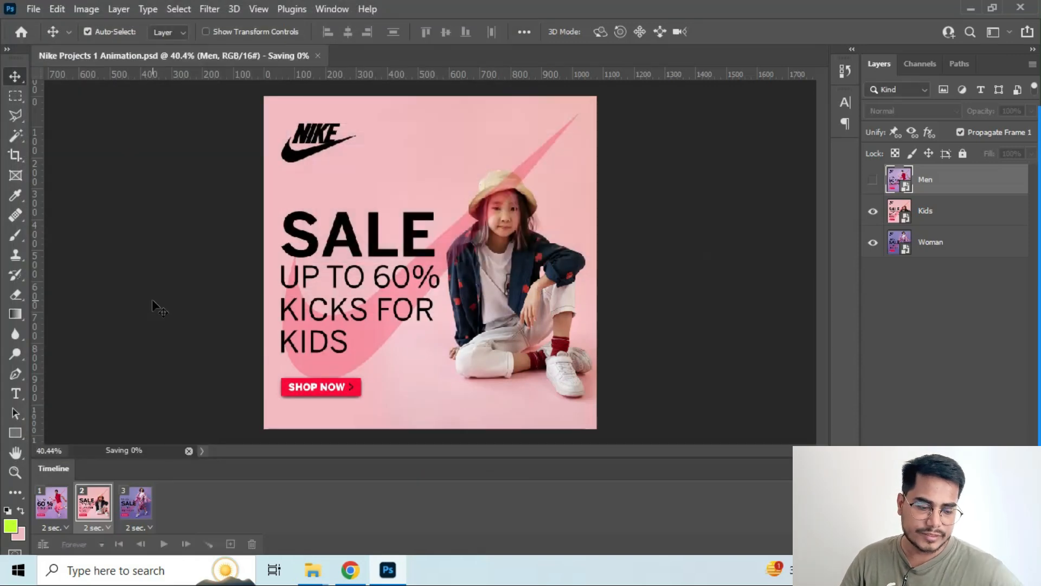
pyautogui.click(34, 10)
pyautogui.click(34, 11)
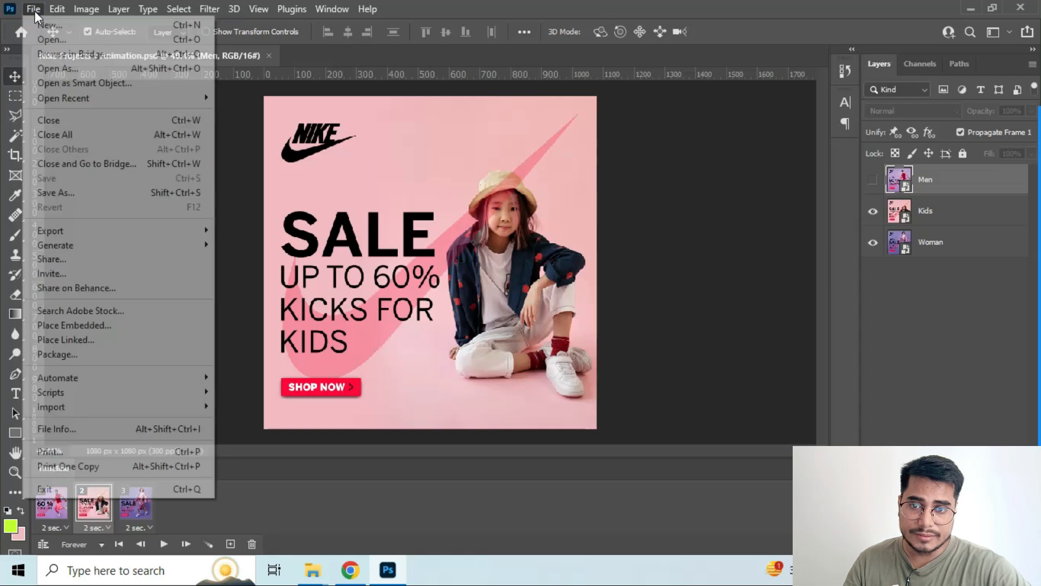
pyautogui.click(33, 9)
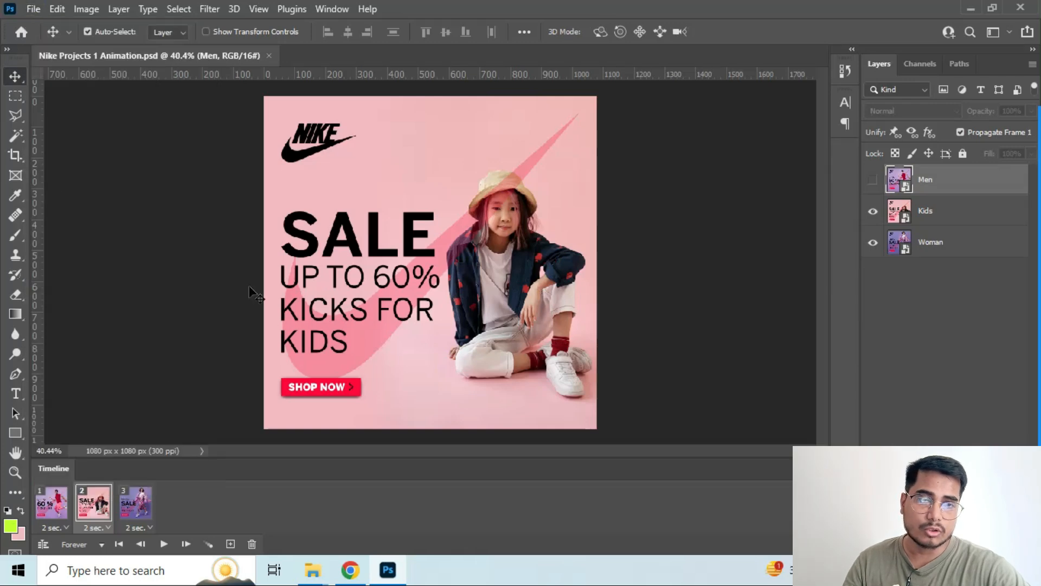
pyautogui.click(36, 9)
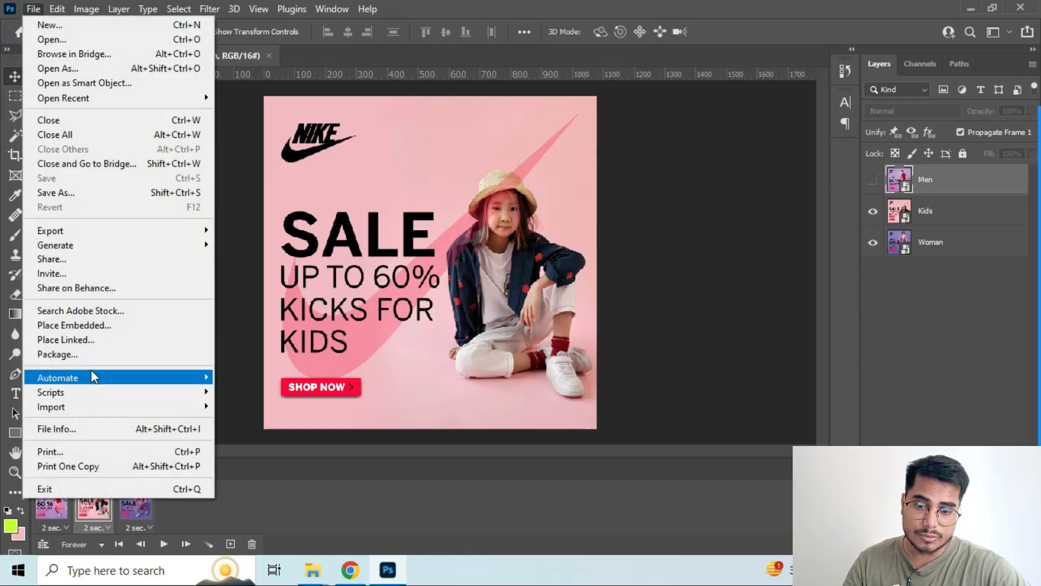
pyautogui.moveTo(109, 231)
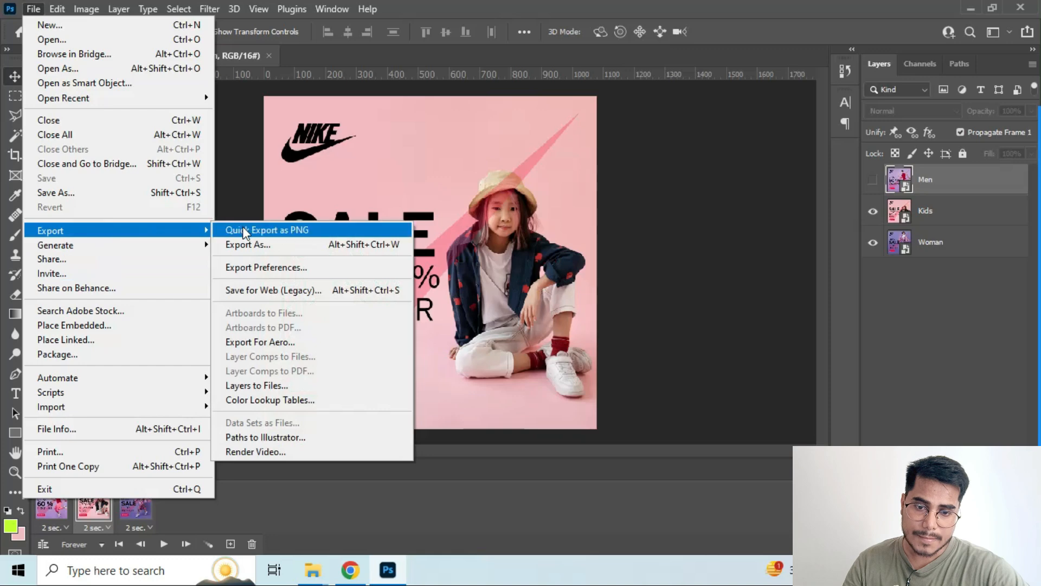
pyautogui.click(250, 291)
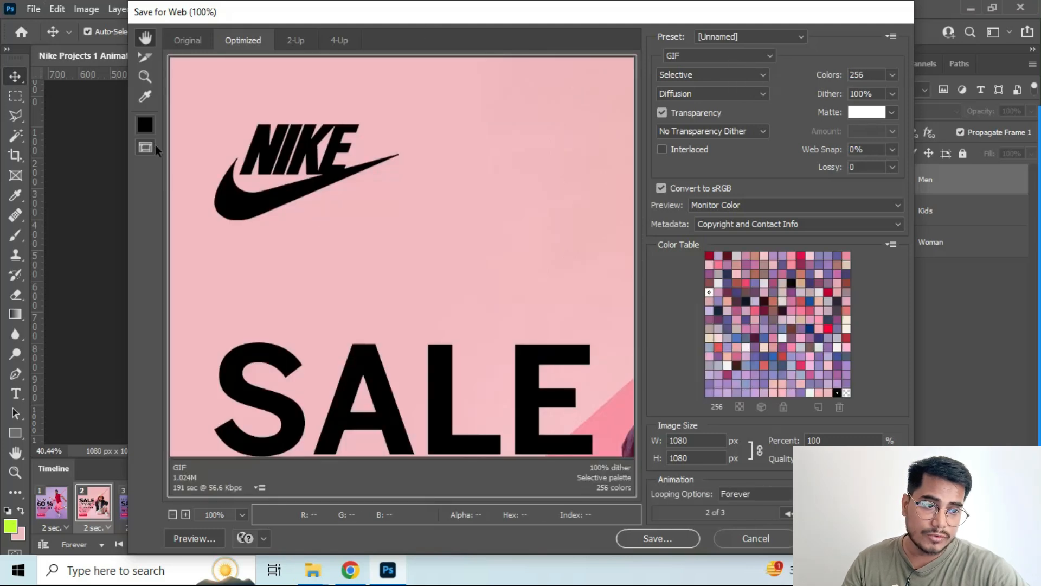
pyautogui.click(34, 9)
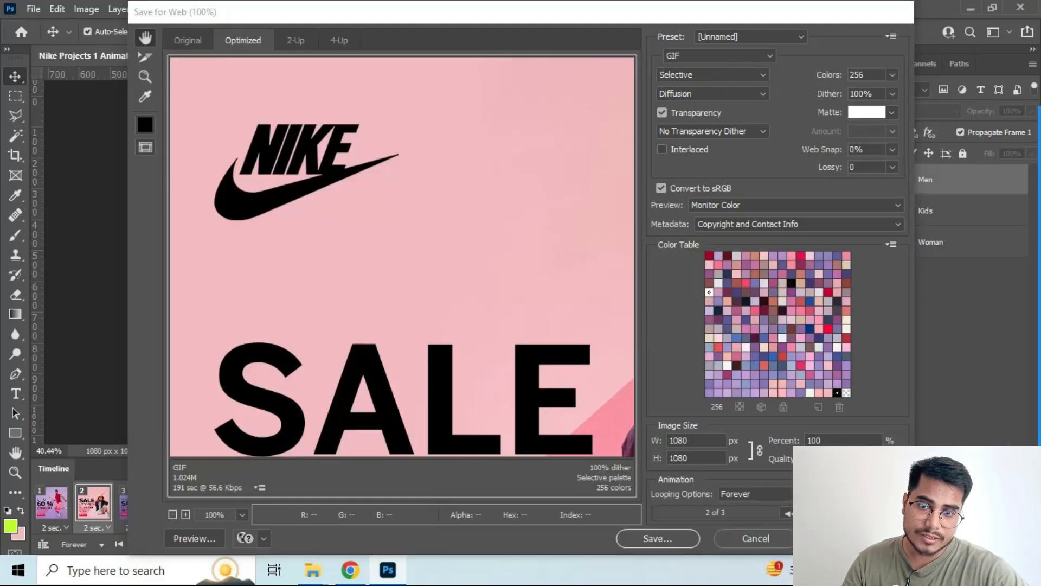
pyautogui.click(753, 539)
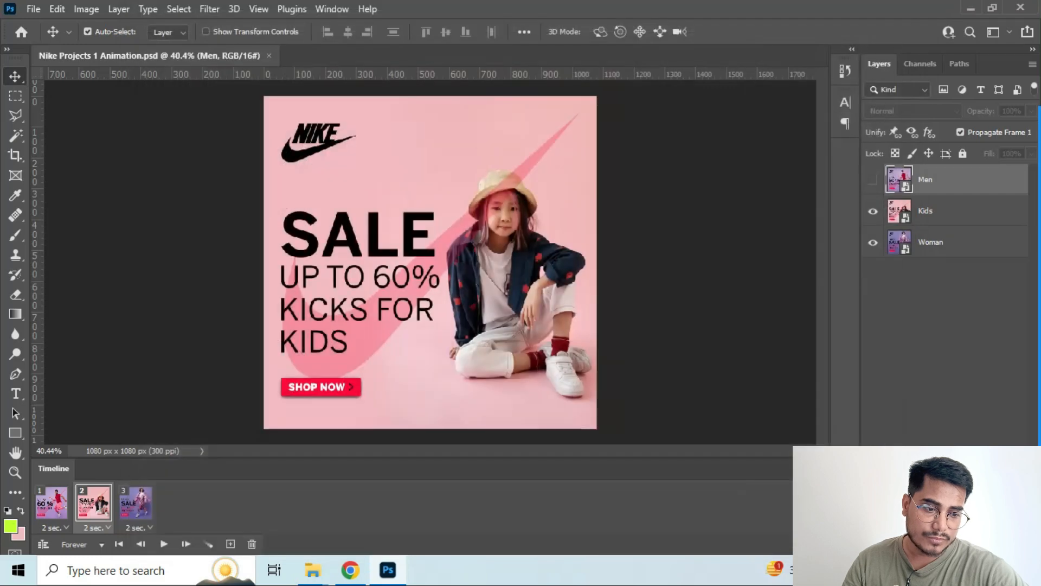
pyautogui.click(32, 10)
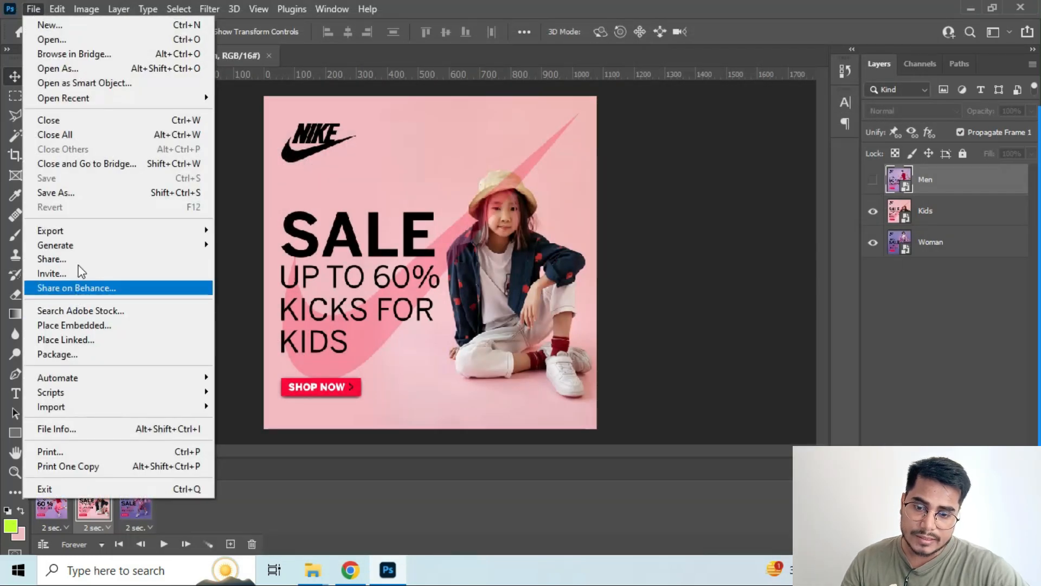
pyautogui.click(73, 192)
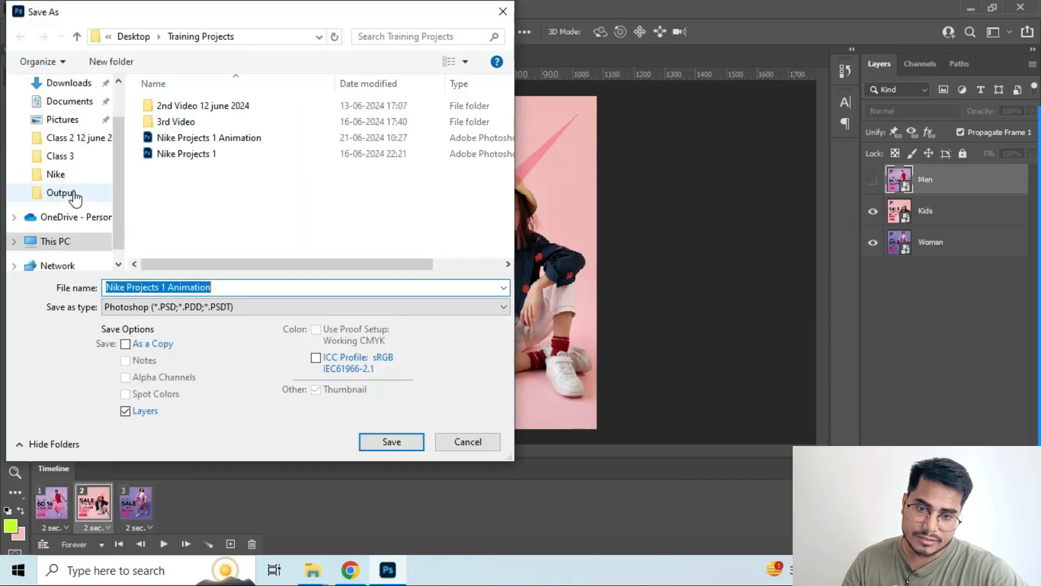
pyautogui.click(169, 307)
pyautogui.click(170, 309)
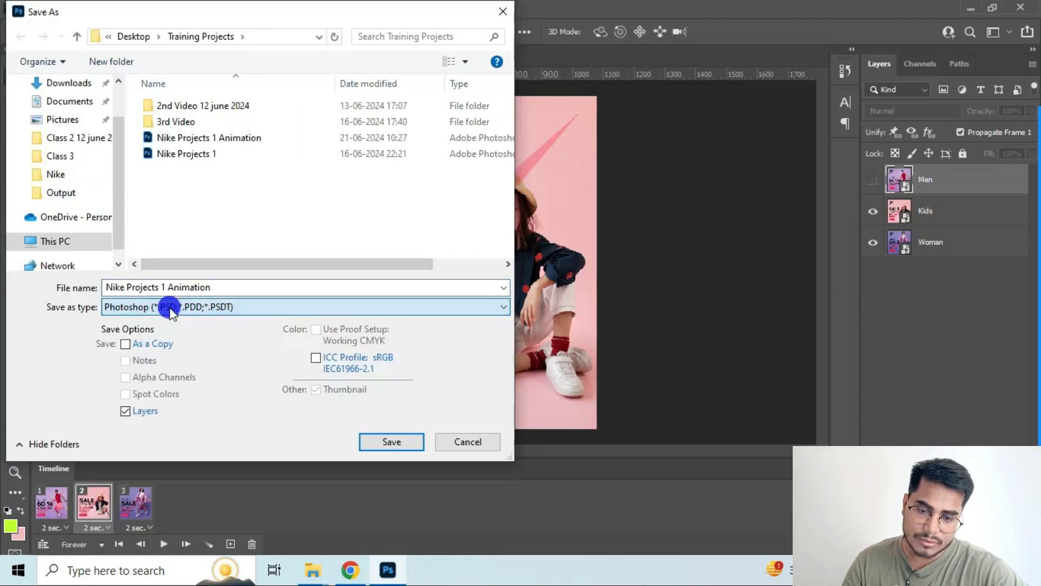
pyautogui.click(455, 441)
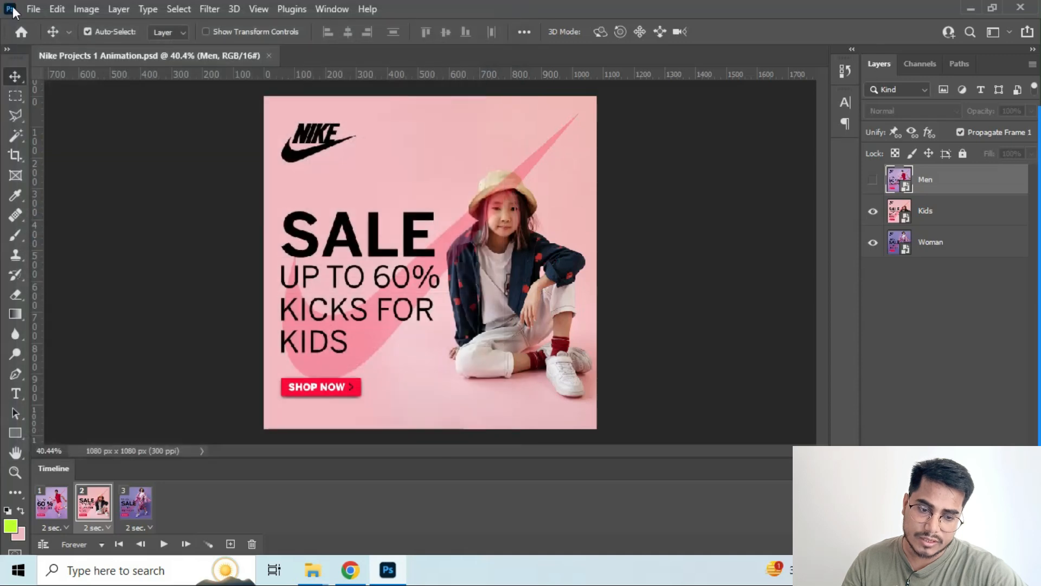
# Export the animation with Save for Web as the GIF "Nike-Projects-1-Animation.gif" into the Training Projects folder on the Desktop
pyautogui.click(33, 9)
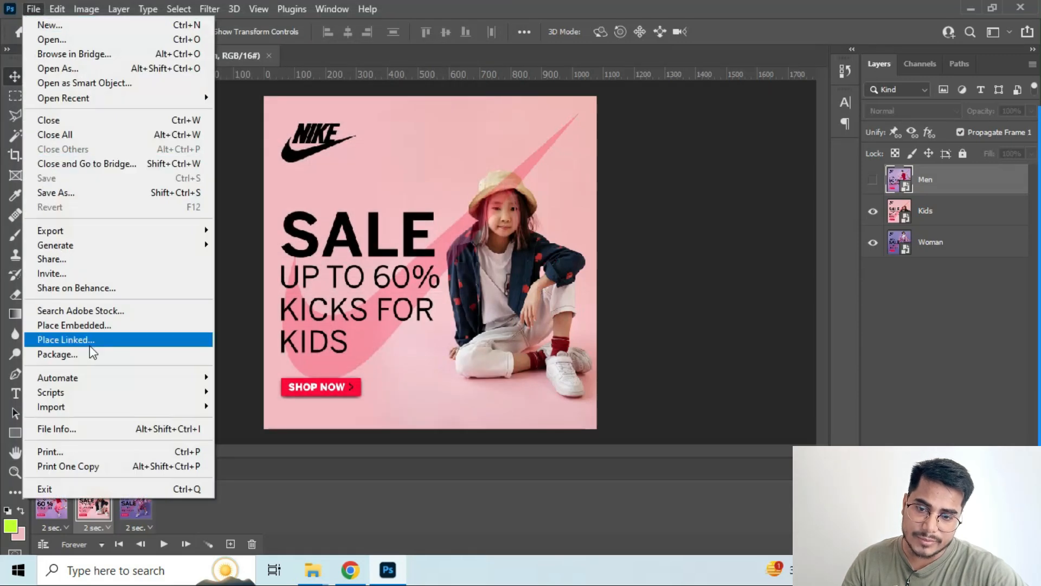
pyautogui.moveTo(76, 229)
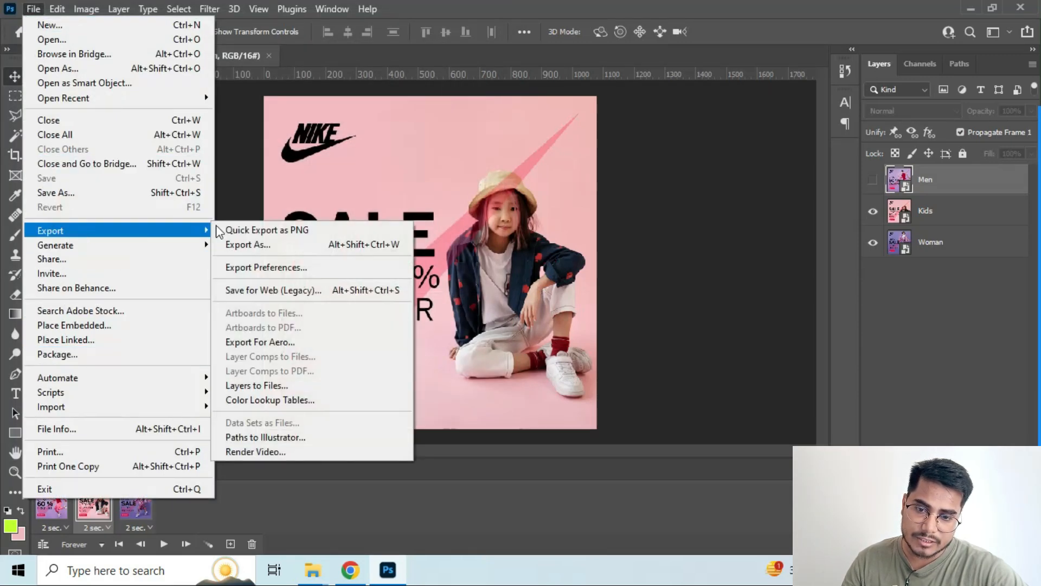
pyautogui.click(291, 290)
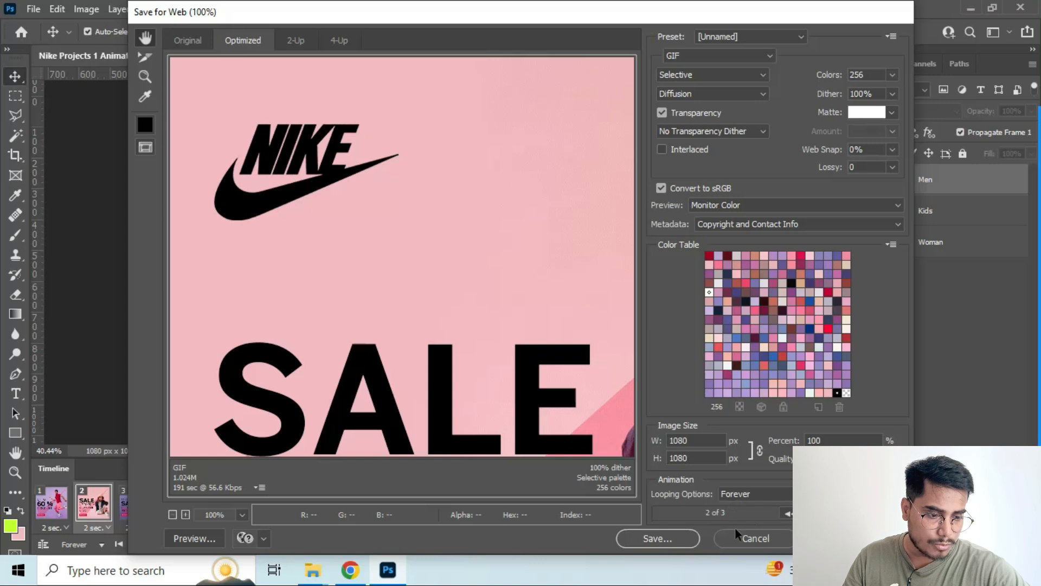
pyautogui.click(666, 538)
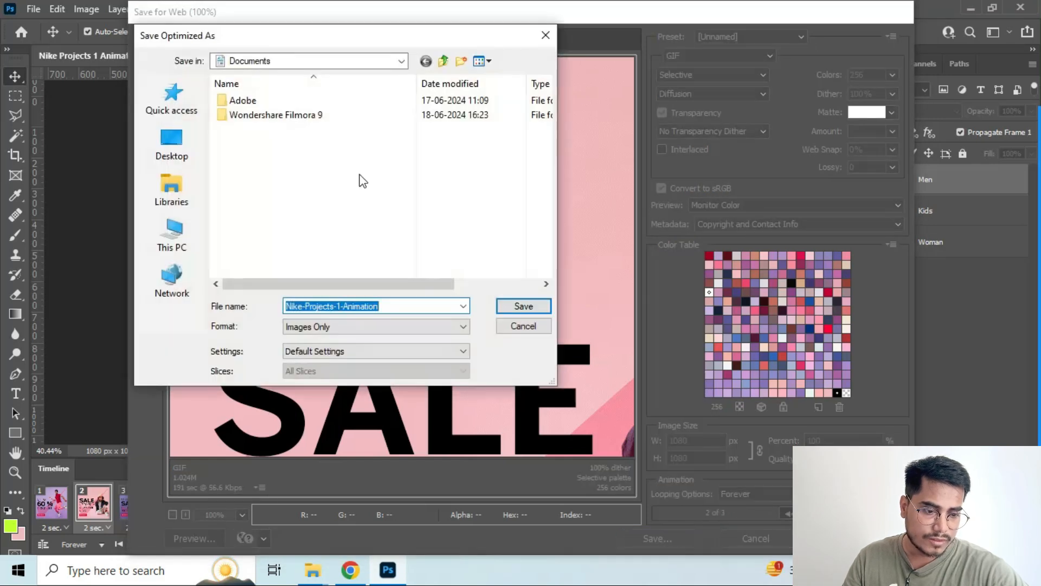
pyautogui.click(170, 143)
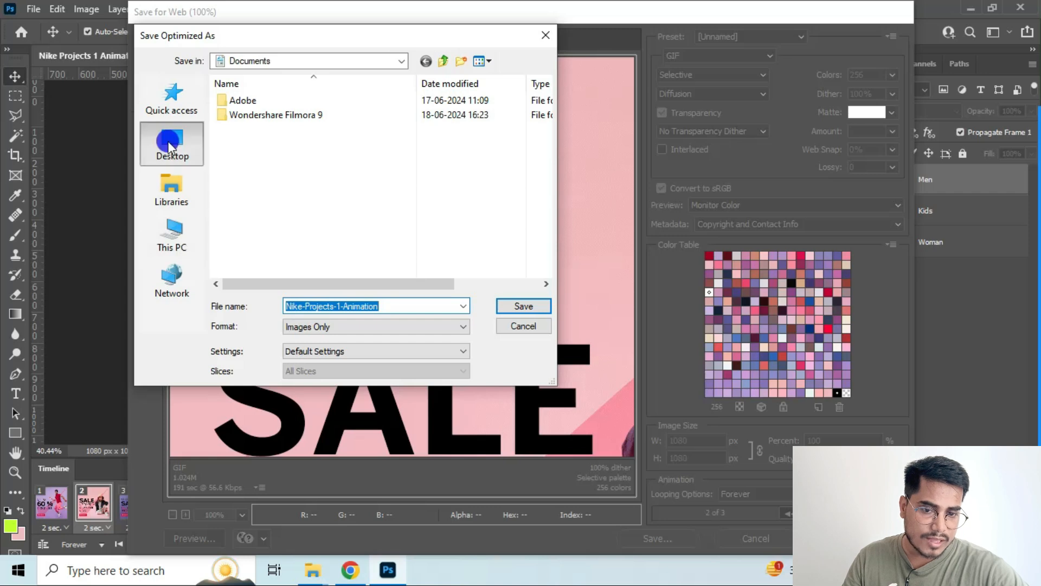
pyautogui.doubleClick(264, 215)
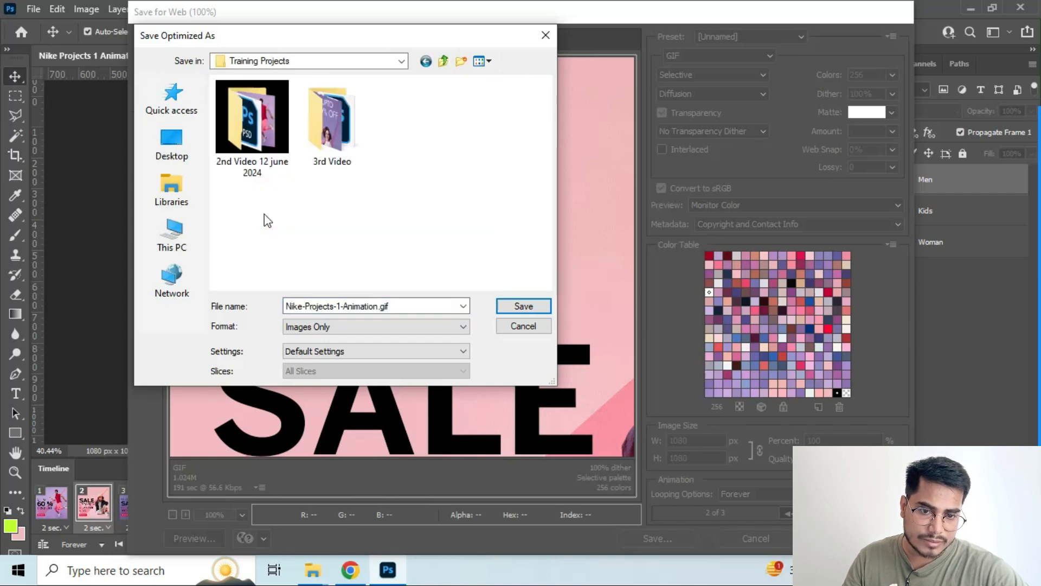
pyautogui.click(512, 307)
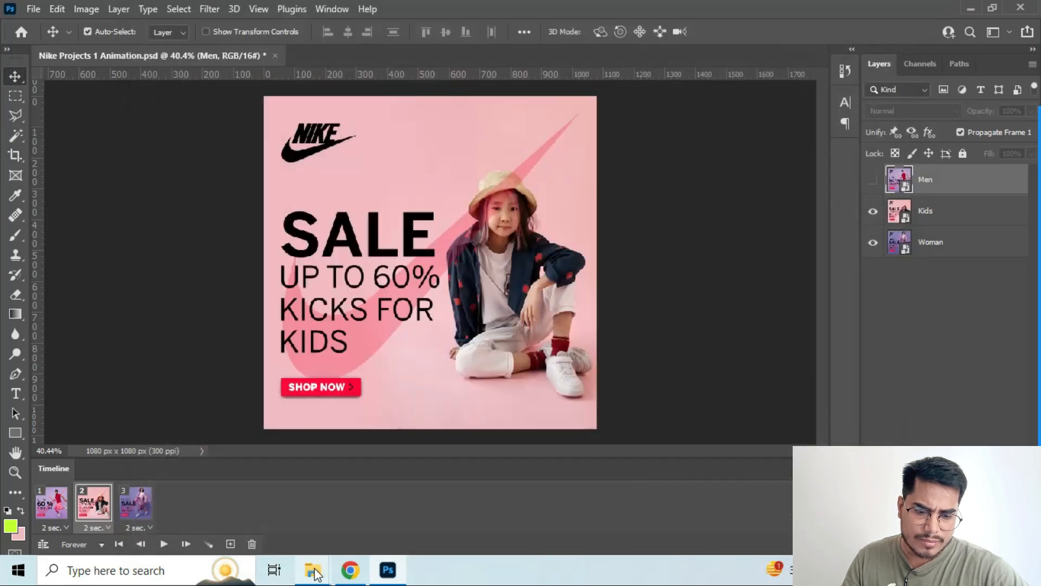
# Switch to File Explorer, refresh the Training Projects folder and open the exported Nike-Projects-1-Animation GIF to check its playback
pyautogui.moveTo(315, 572)
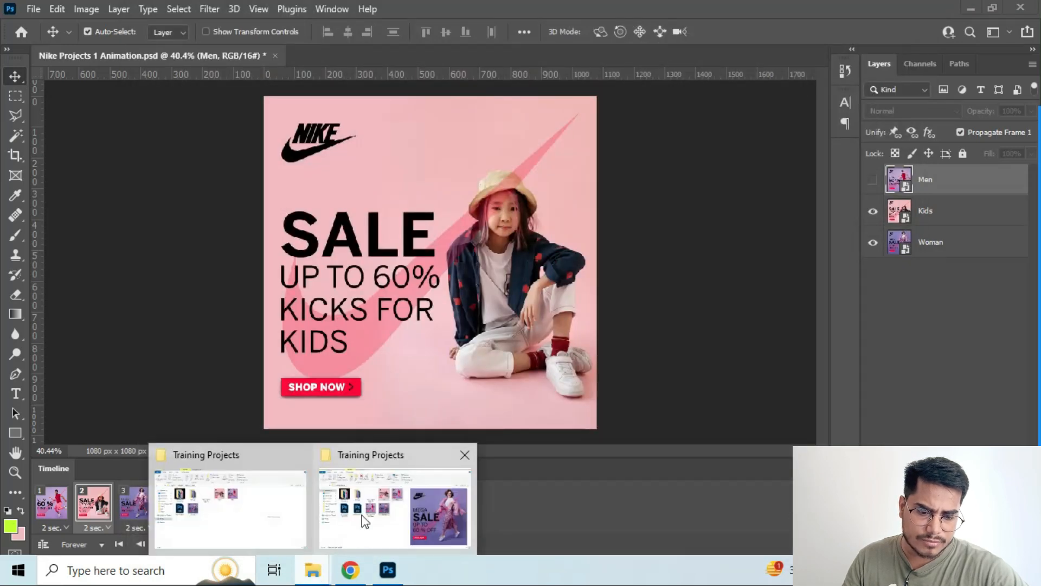
pyautogui.click(359, 513)
pyautogui.rightClick(330, 464)
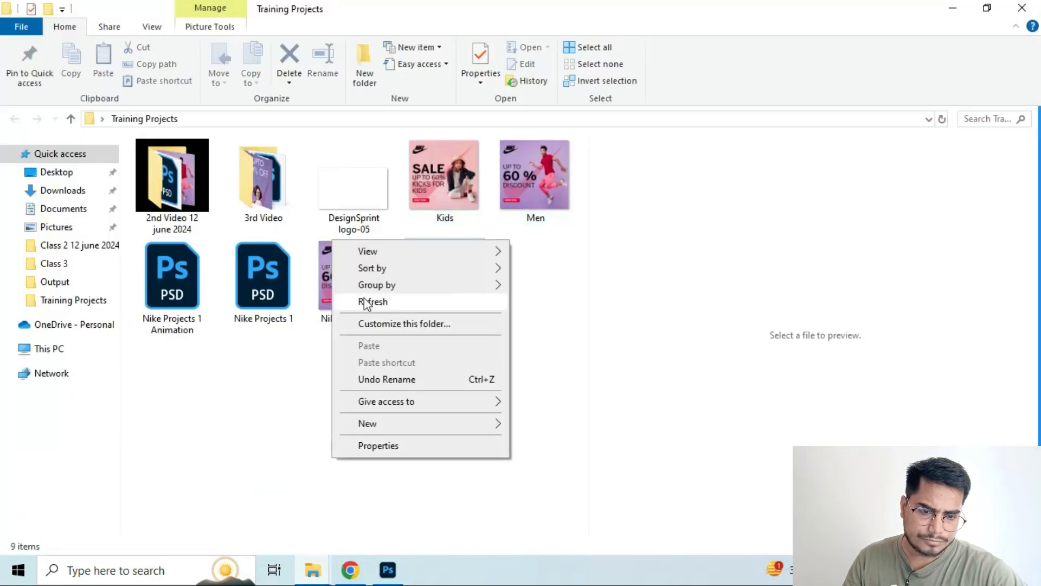
pyautogui.click(360, 300)
pyautogui.click(347, 293)
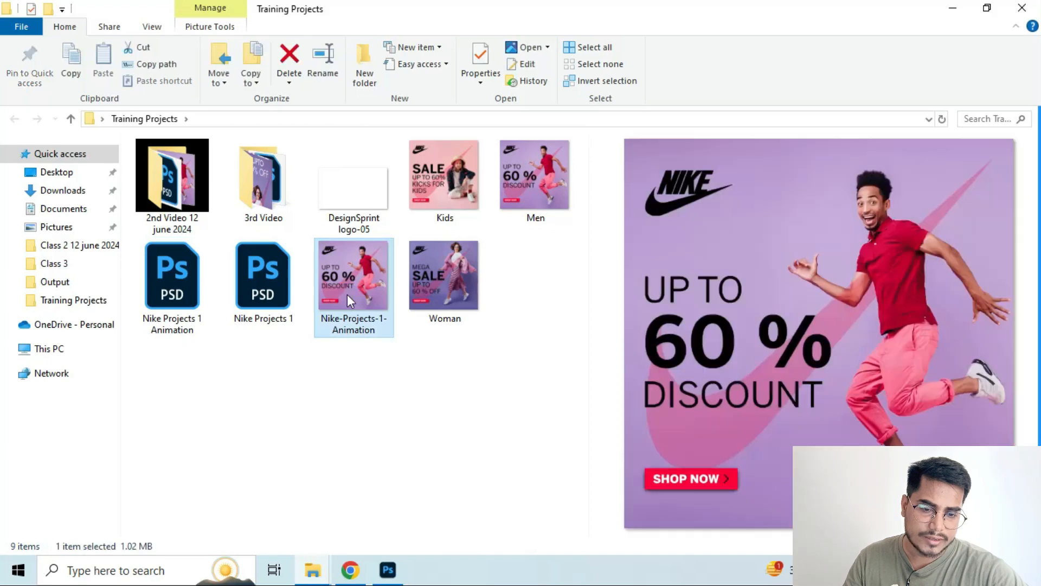
pyautogui.doubleClick(347, 294)
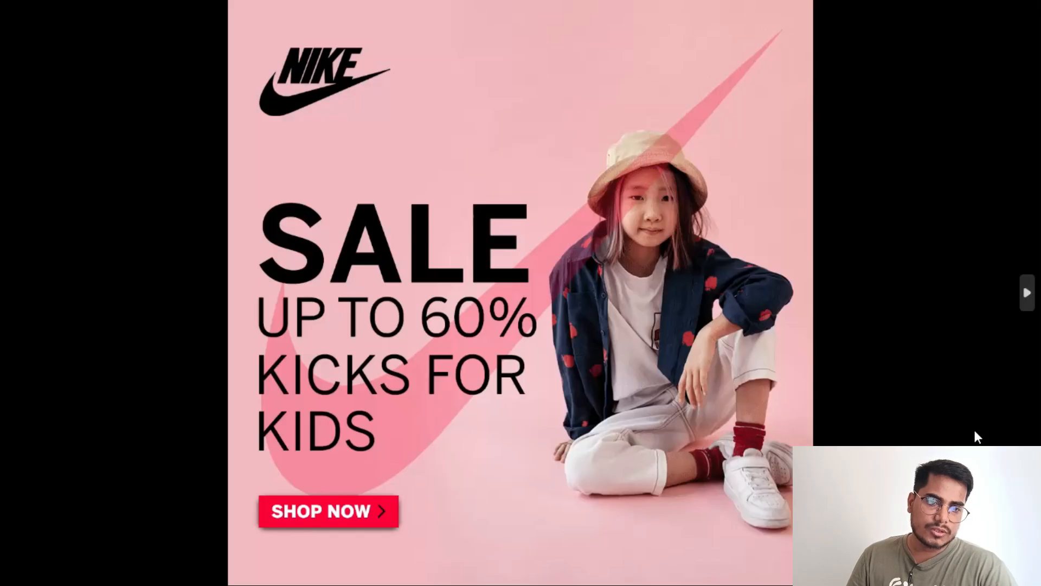